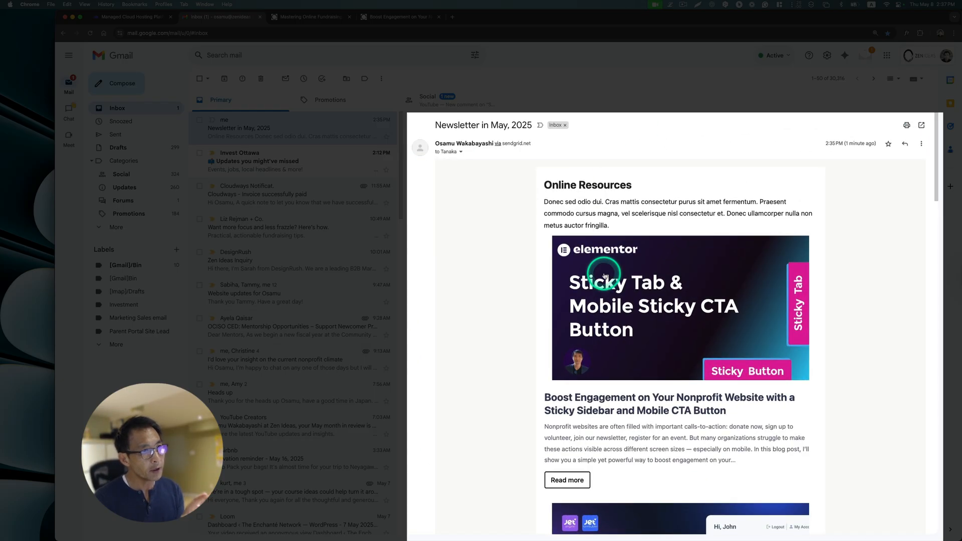
Look through the online resources in the May 2025 newsletter email and examine the full article on building dynamic WordPress dashboards
scroll(606, 275, "down", 6)
scroll(605, 275, "down", 5)
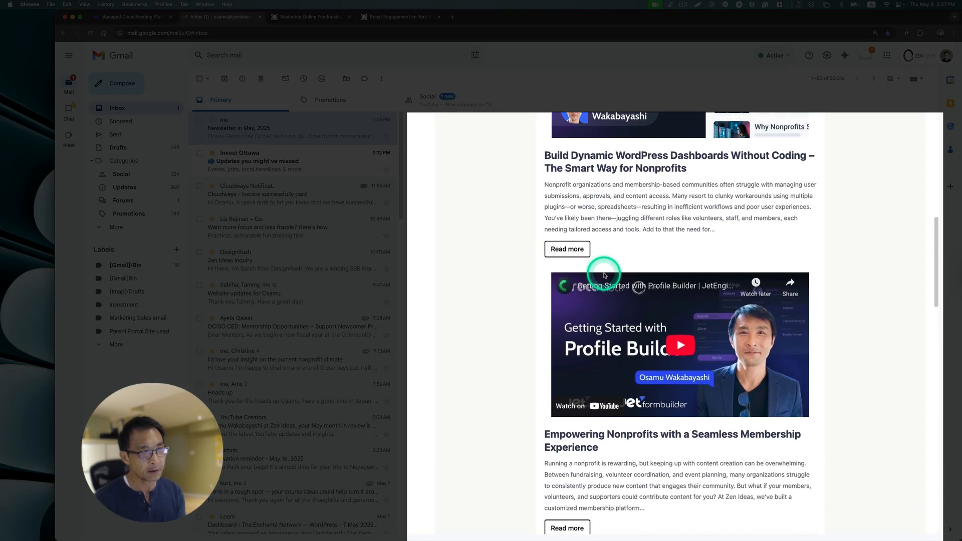
scroll(609, 274, "up", 7)
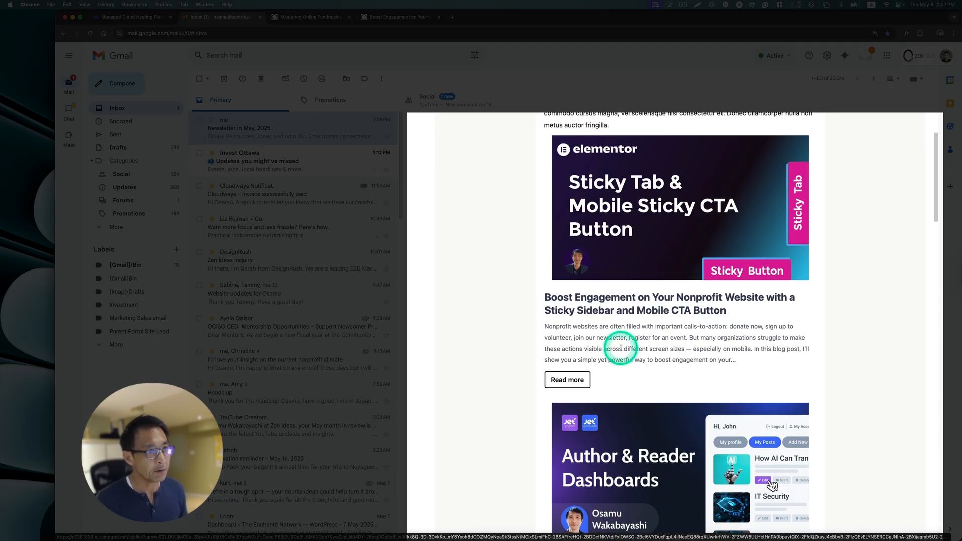
scroll(621, 347, "down", 3)
scroll(621, 348, "down", 3)
left_click(576, 368)
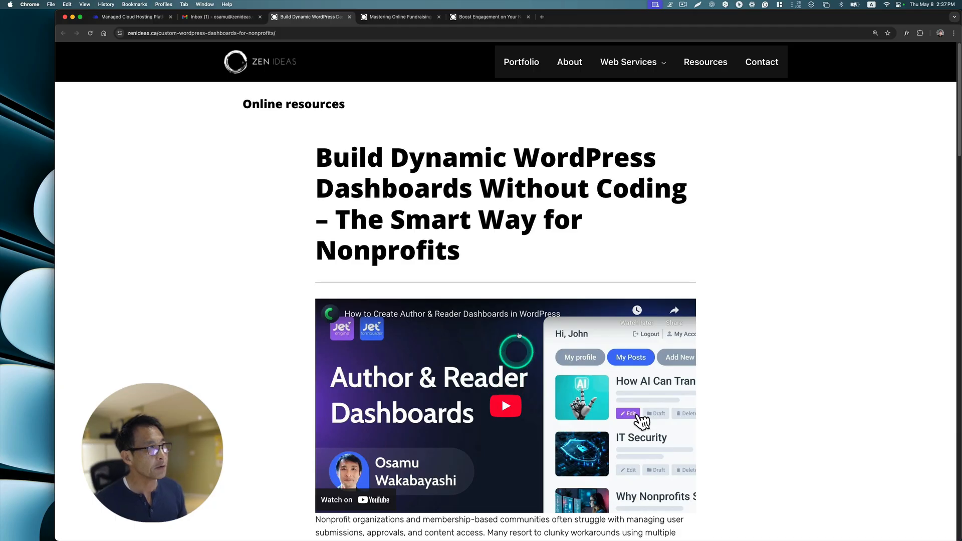
scroll(351, 322, "down", 12)
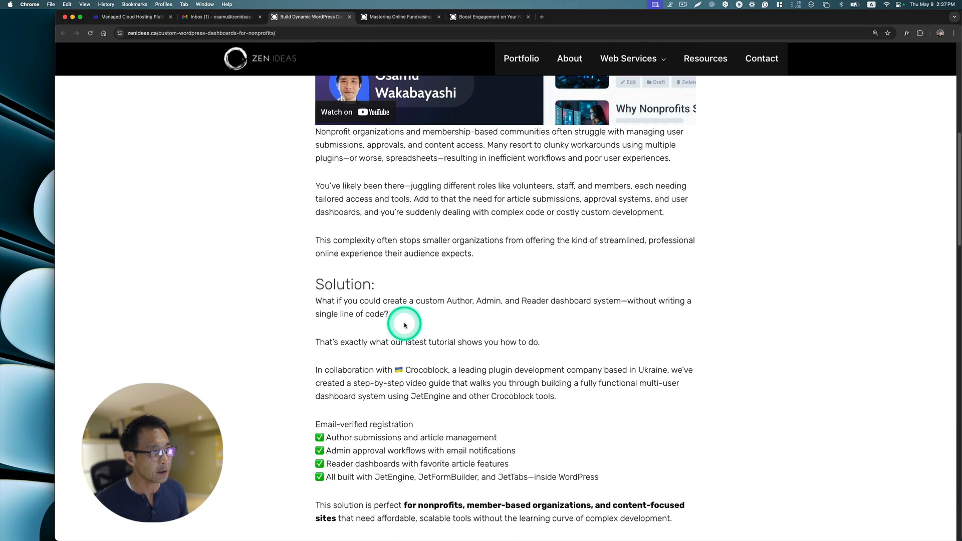
scroll(404, 325, "up", 13)
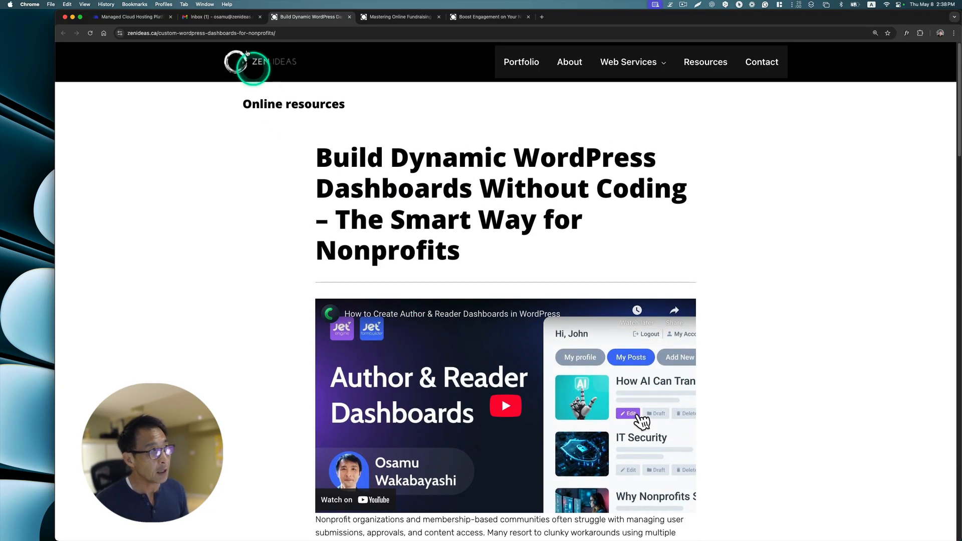
Return to the newsletter email and examine its upcoming events, including the registration page of the SEO Content with ChatGPT workshop
left_click(233, 20)
left_click(662, 341)
scroll(683, 363, "down", 10)
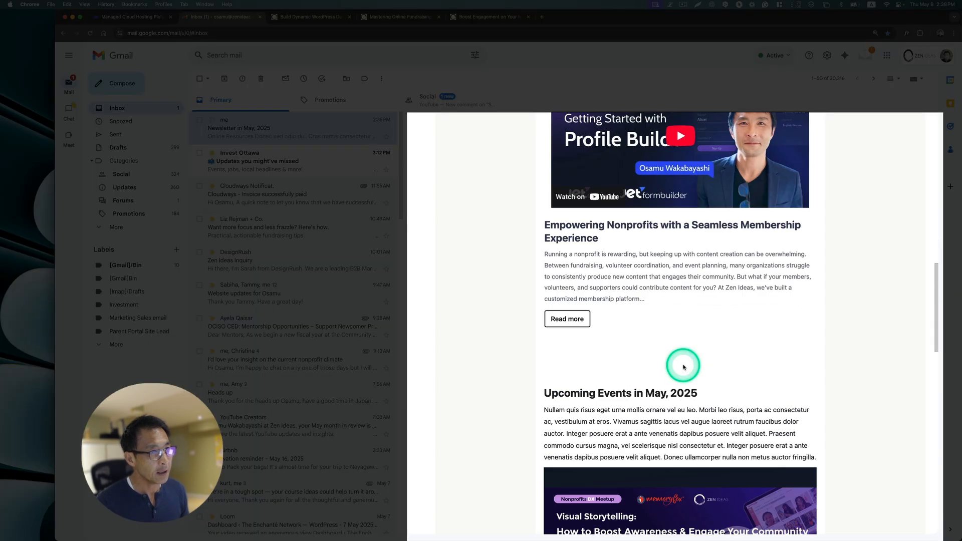
scroll(683, 366, "down", 7)
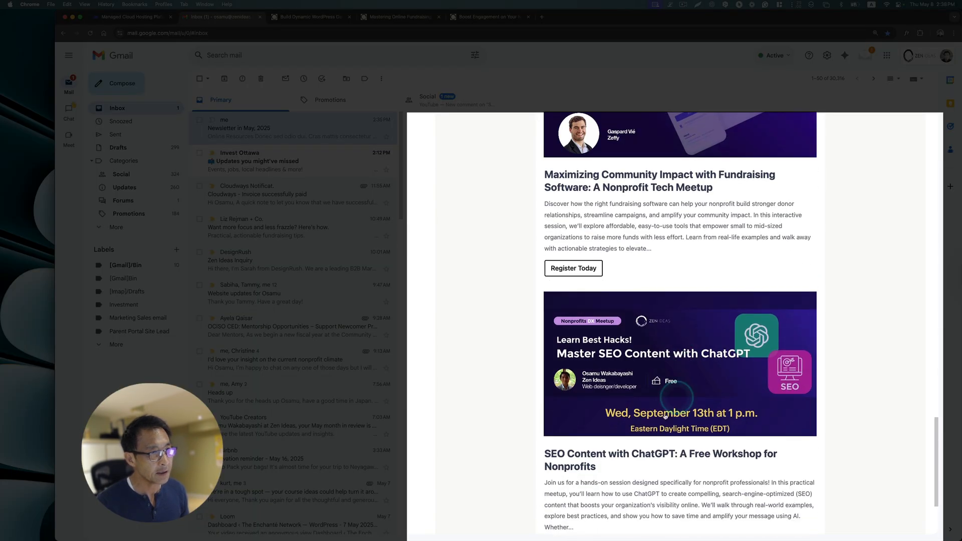
scroll(650, 423, "down", 2)
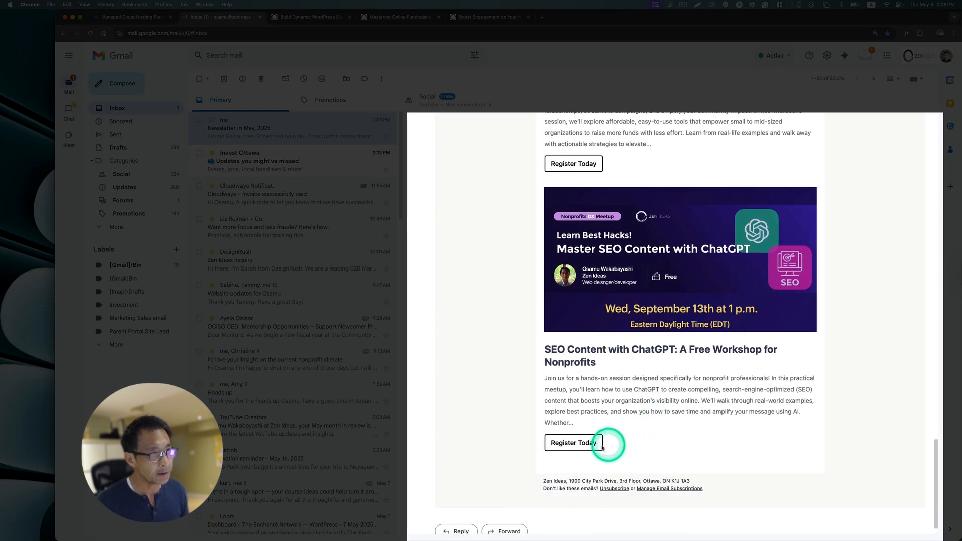
left_click(571, 444)
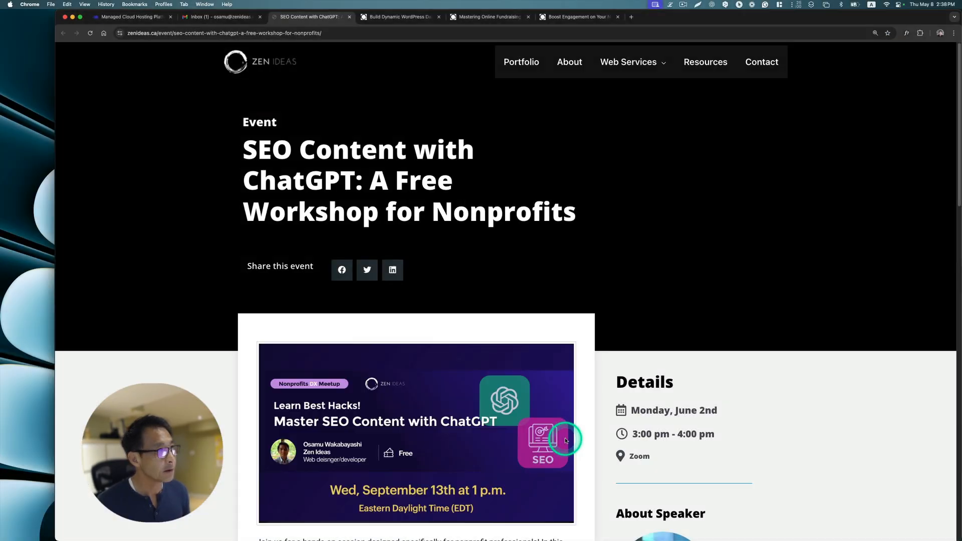
scroll(575, 428, "down", 5)
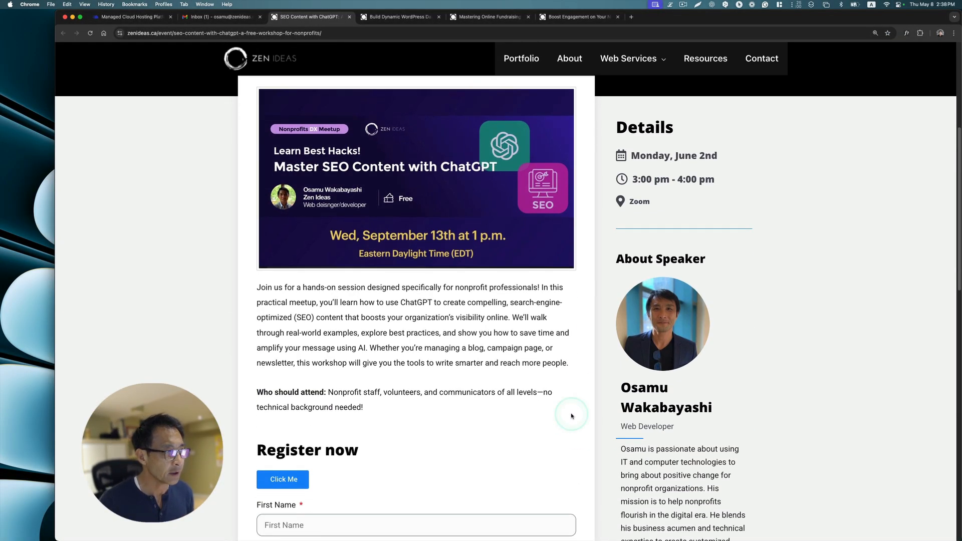
scroll(570, 415, "down", 2)
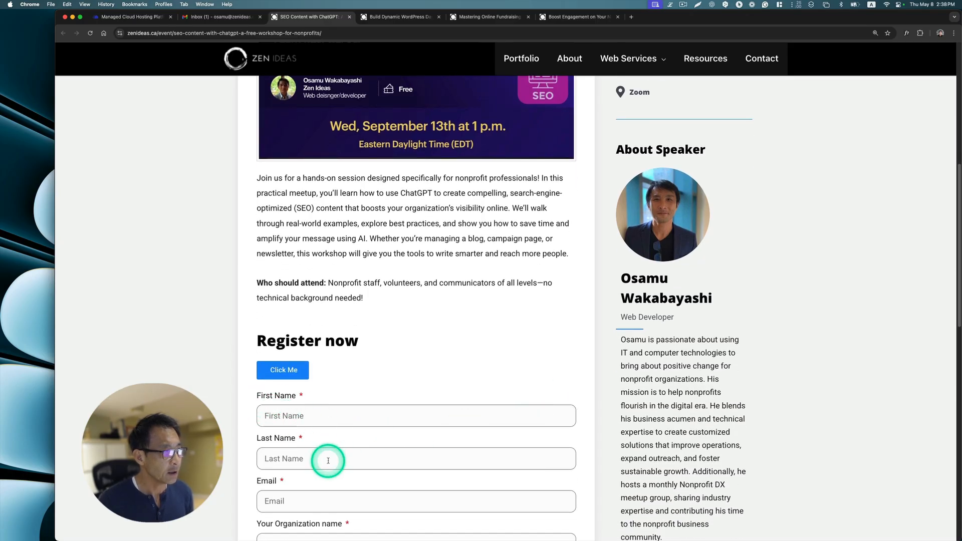
scroll(337, 526, "up", 3)
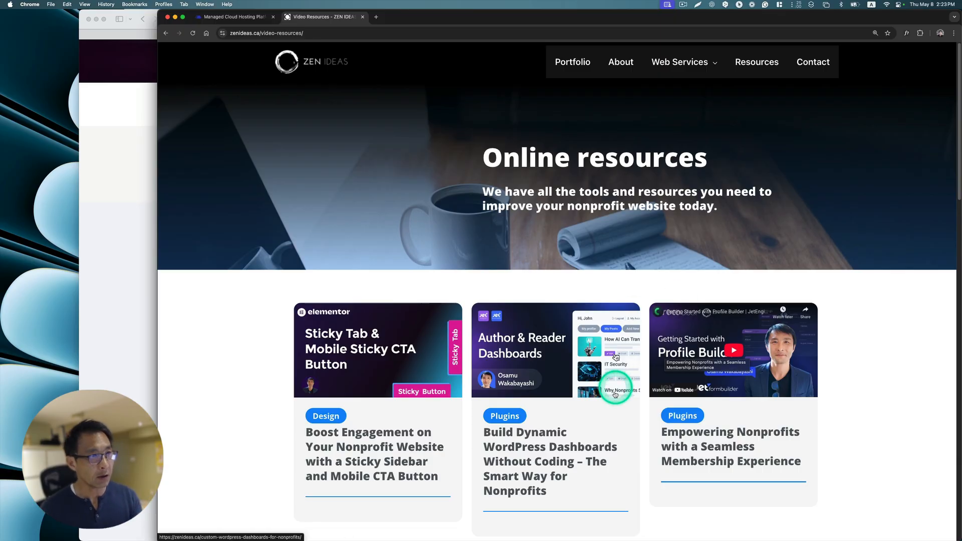
Look over the post cards on the website's Online resources page
scroll(614, 396, "down", 2)
scroll(612, 393, "up", 3)
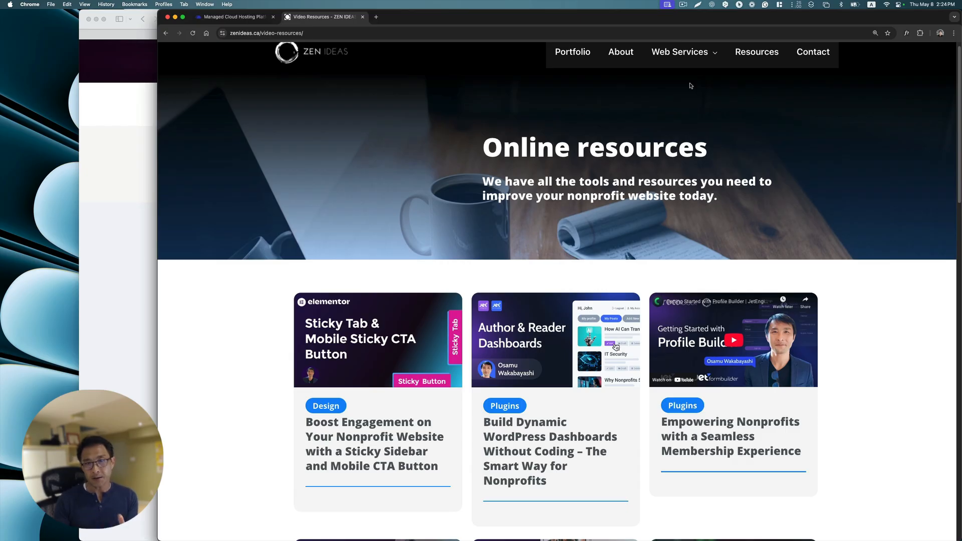
left_click(705, 59)
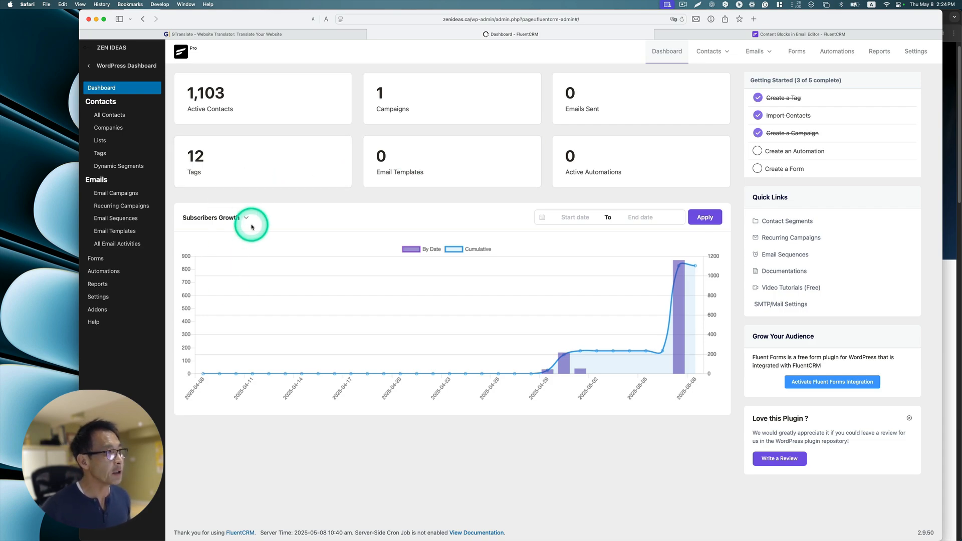
Create a new FluentCRM email campaign titled "Newsletter in May 2025"
left_click(124, 195)
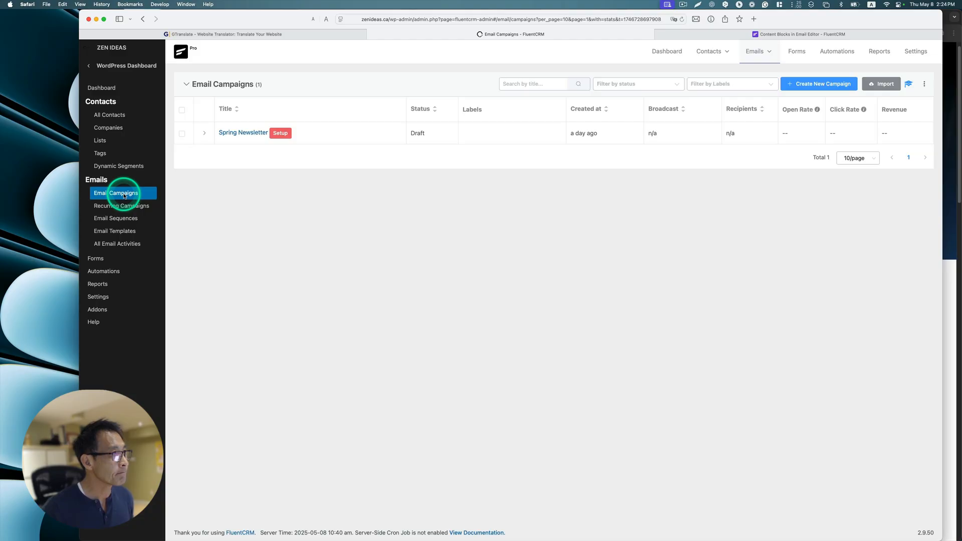
left_click(810, 85)
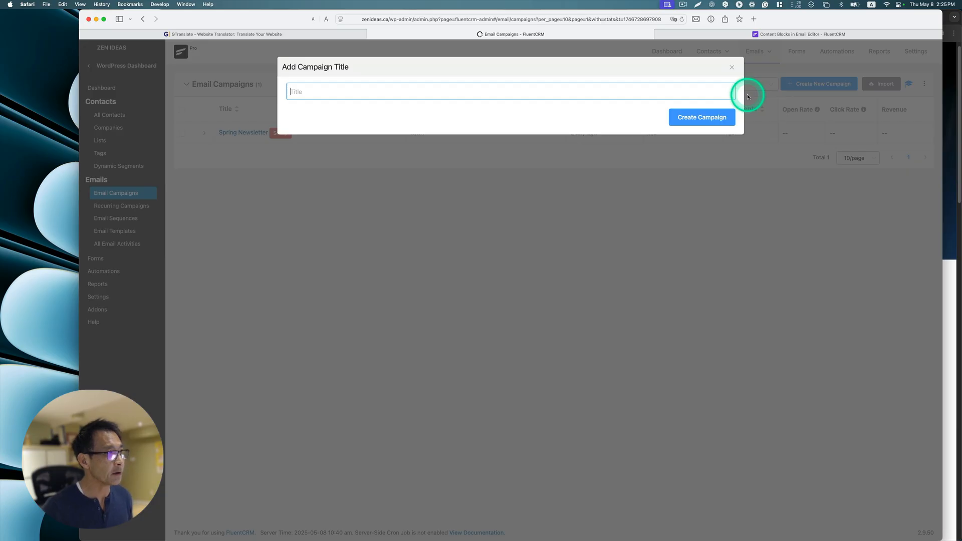
type("Ne")
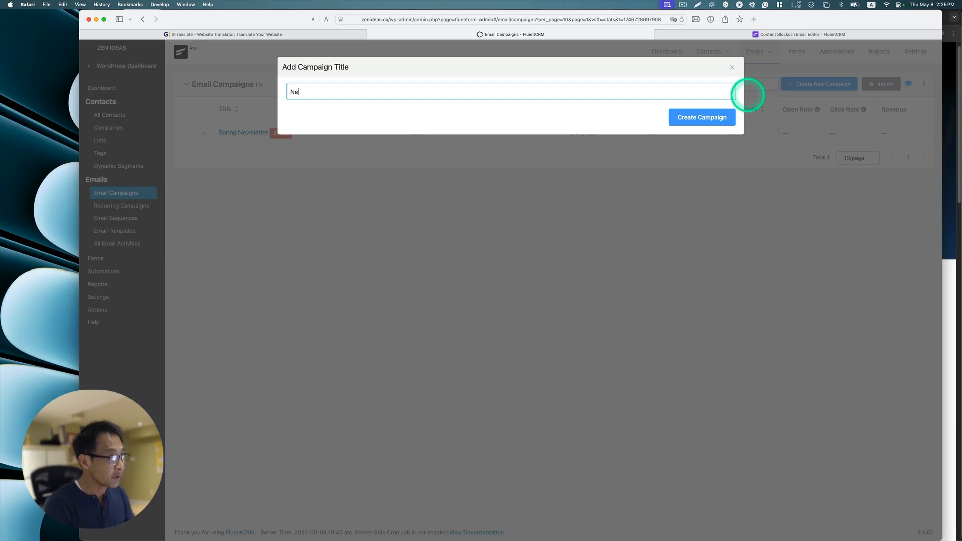
type("wsletter ")
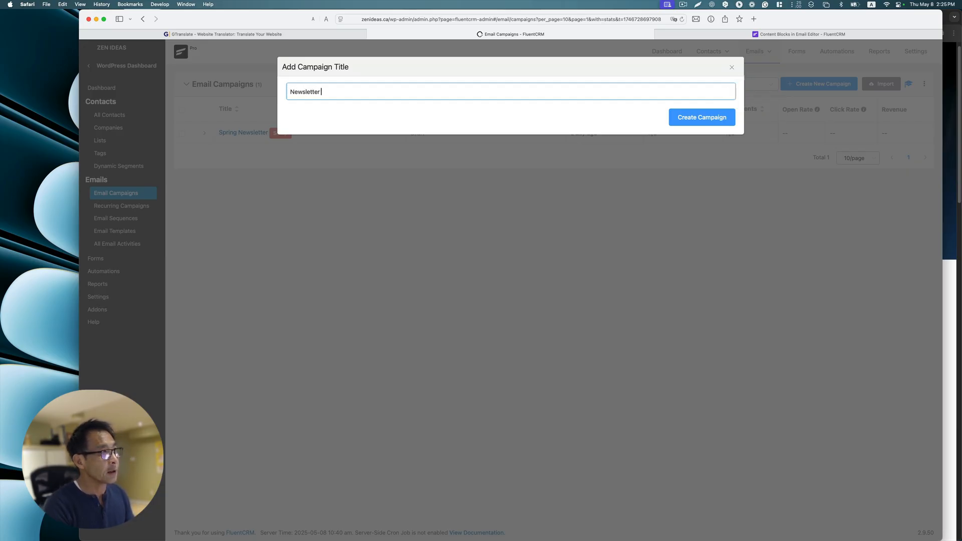
type("in May 2025")
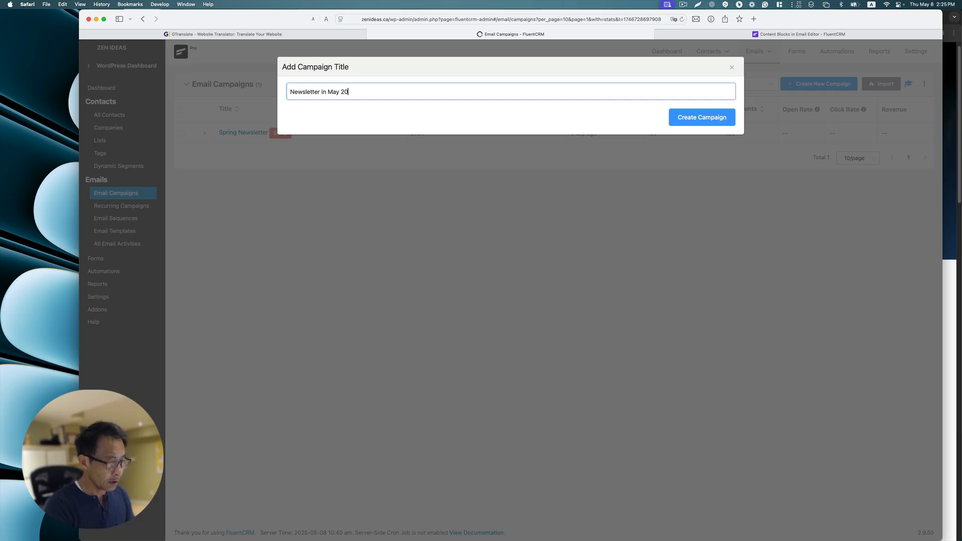
left_click(715, 120)
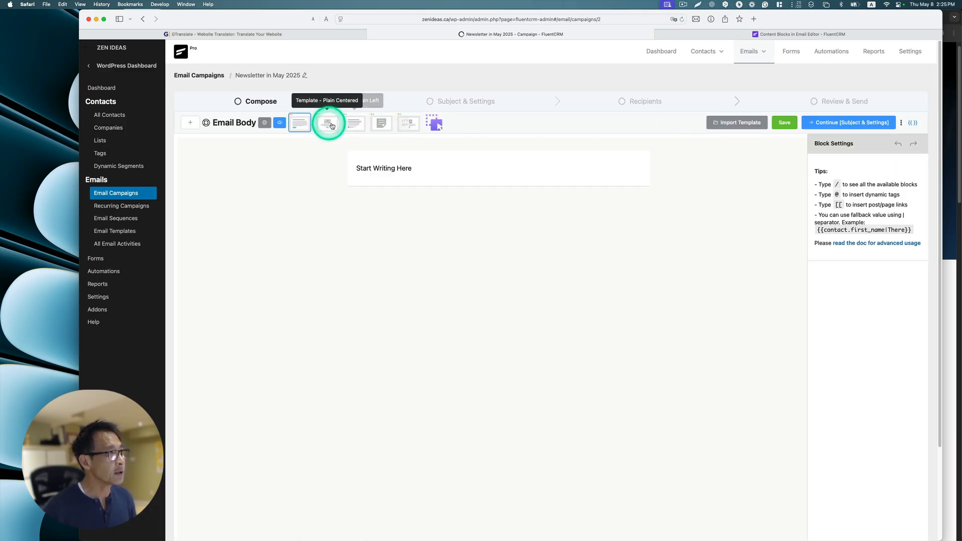
Use the Simple Boxed template for the email body and insert a Latest Posts Block into it
left_click(304, 124)
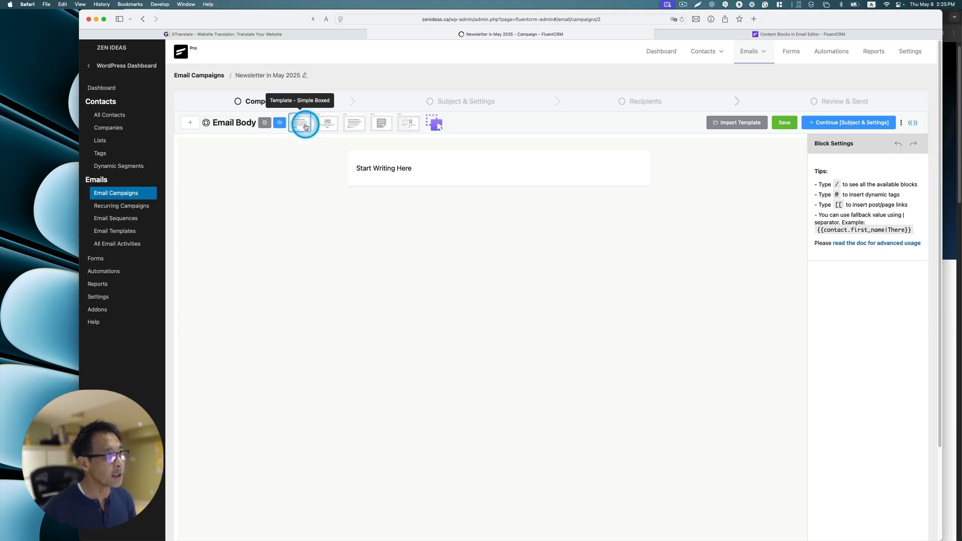
left_click(195, 127)
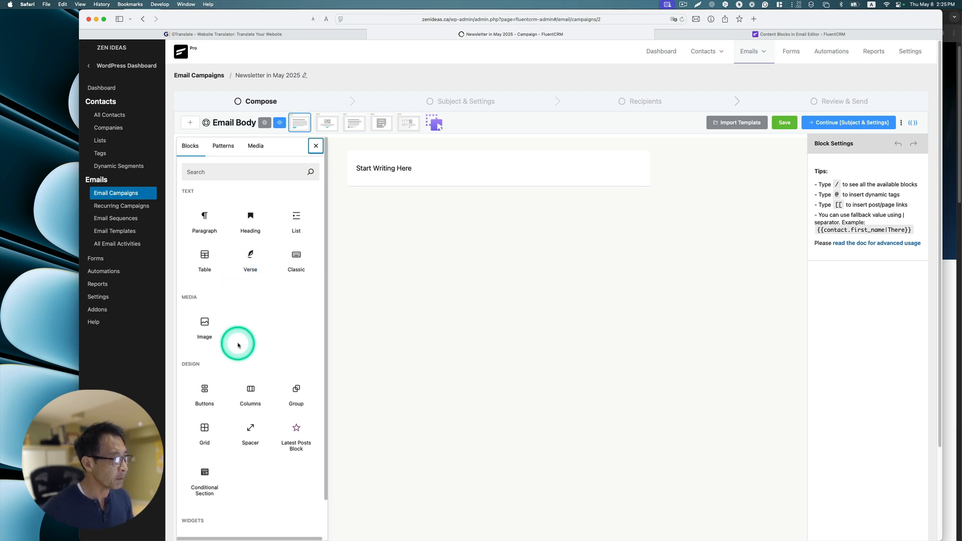
scroll(238, 343, "down", 2)
scroll(238, 343, "down", 3)
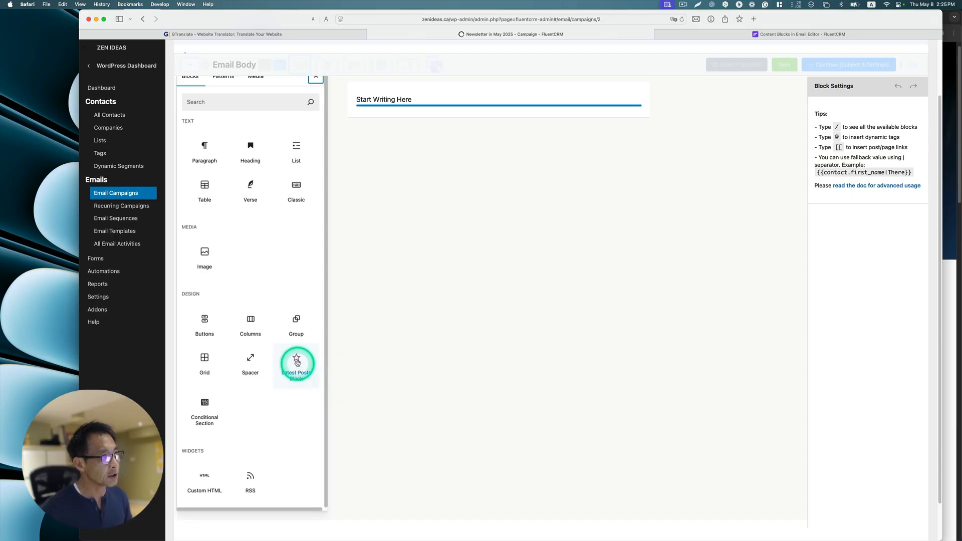
left_click_drag(296, 360, 415, 150)
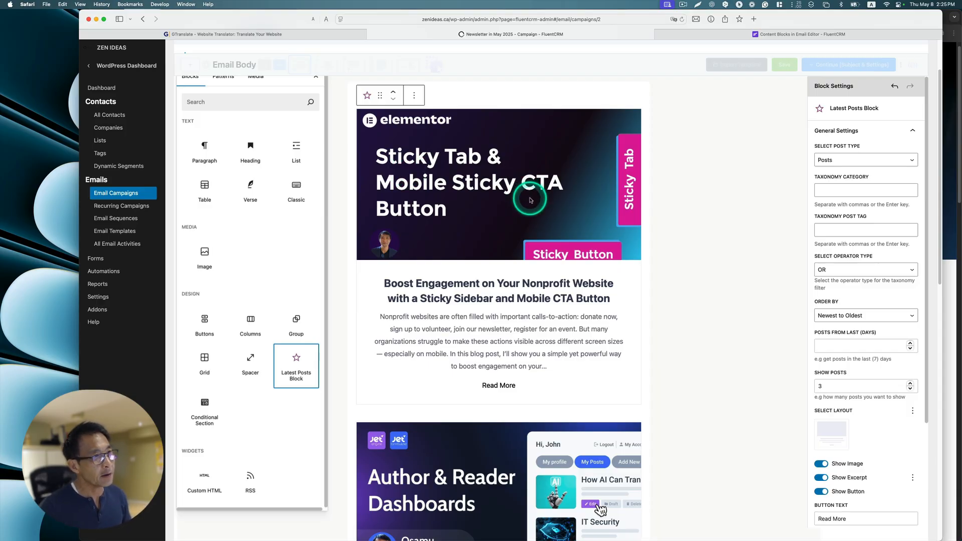
scroll(540, 227, "down", 3)
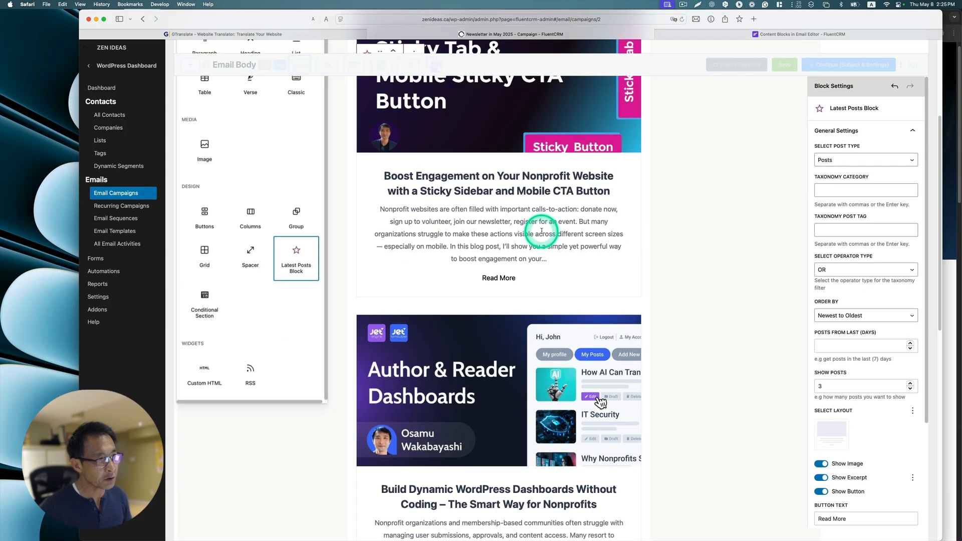
scroll(541, 228, "up", 4)
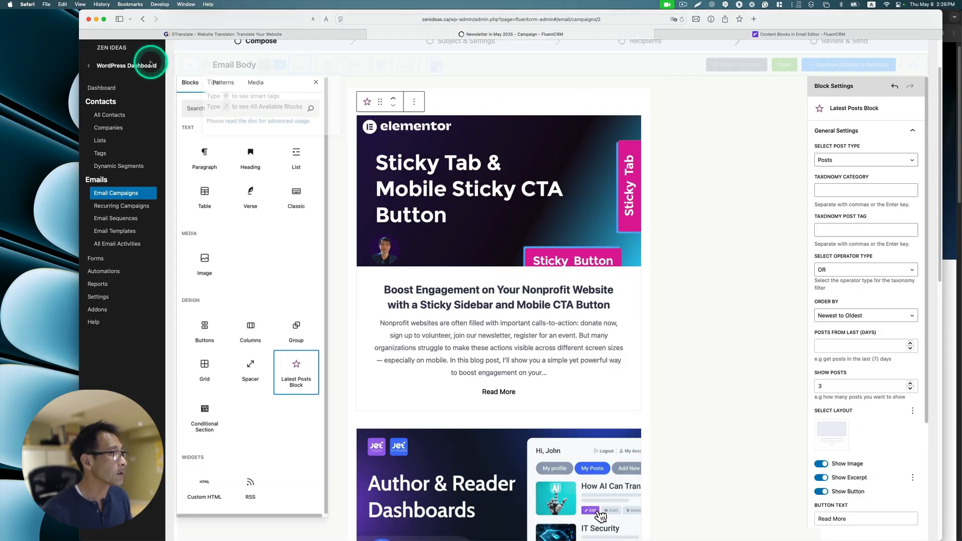
Open the WordPress dashboard in a separate tab, complete the human verification, and show the list of all posts
right_click(150, 65)
left_click(170, 69)
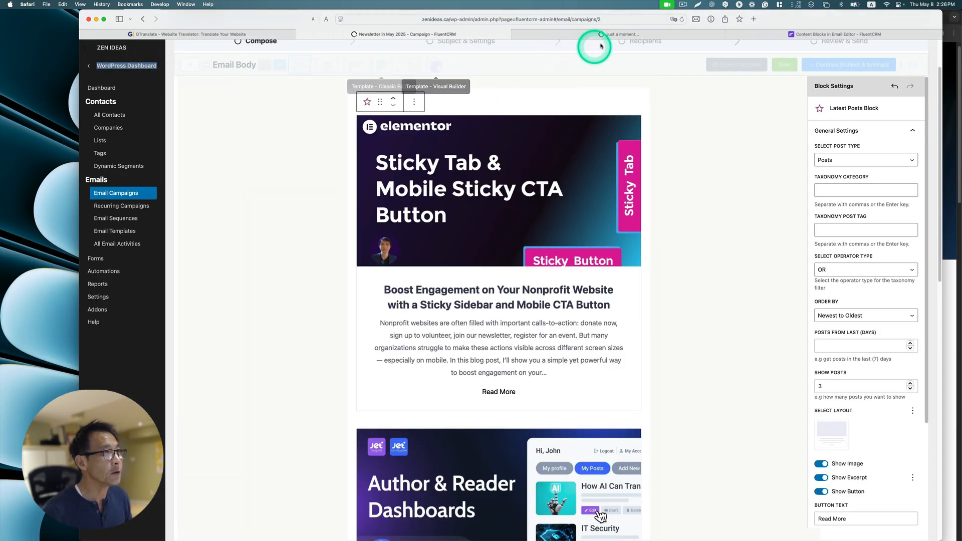
left_click(617, 32)
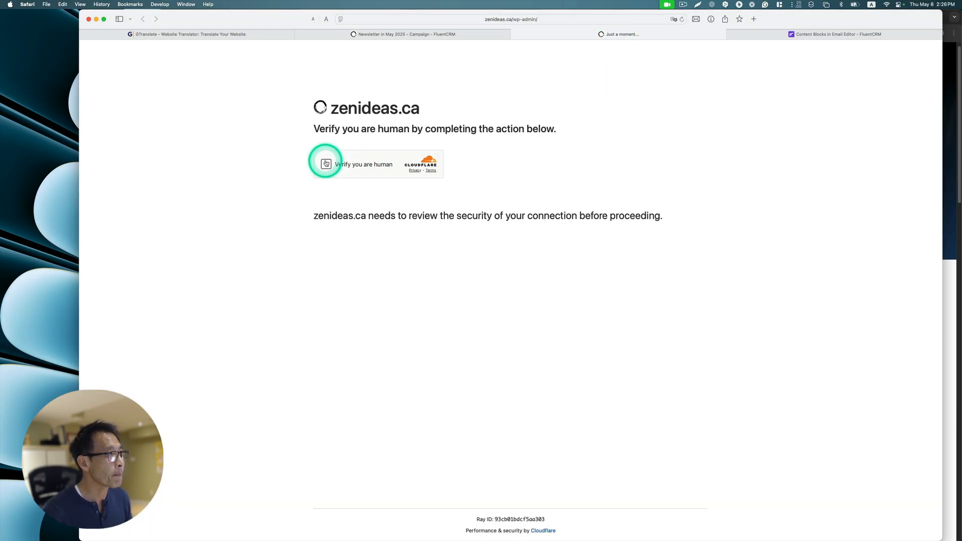
left_click(326, 164)
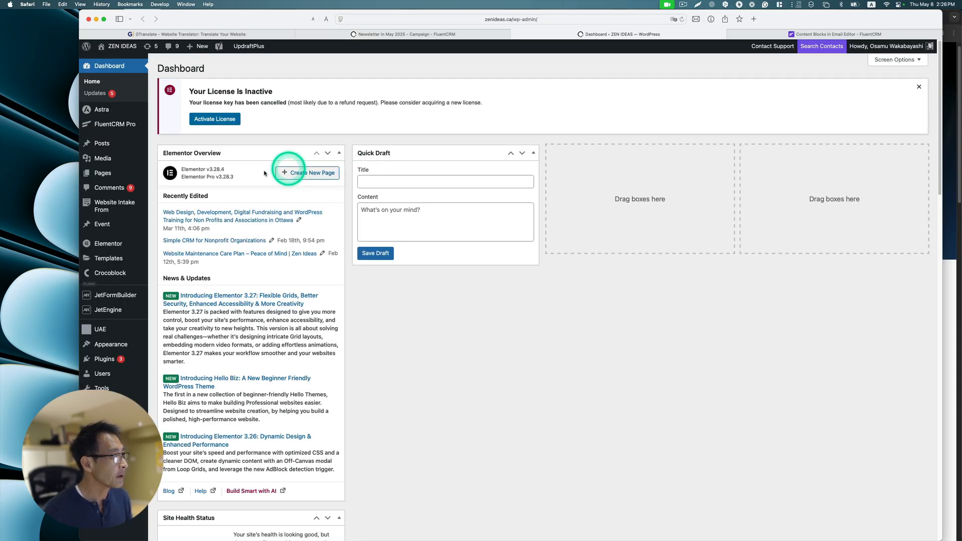
mouse_move(101, 146)
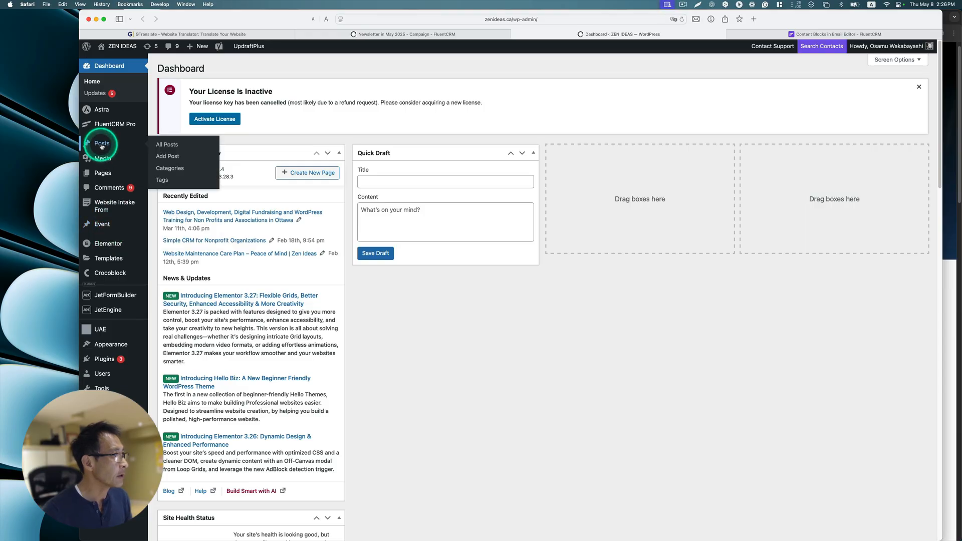
left_click(173, 144)
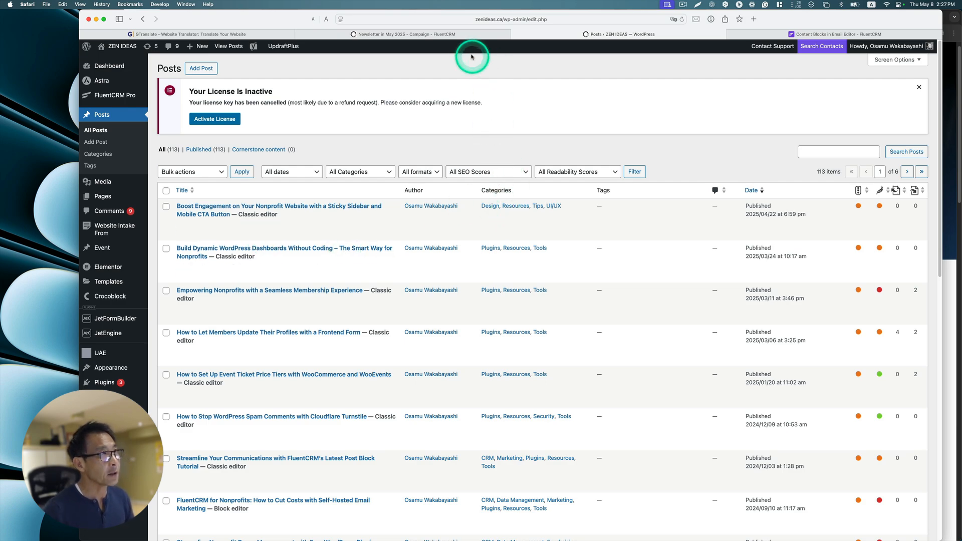
Check the categories in the WordPress posts list against the Latest Posts Block's taxonomy category filter in the campaign
left_click(462, 35)
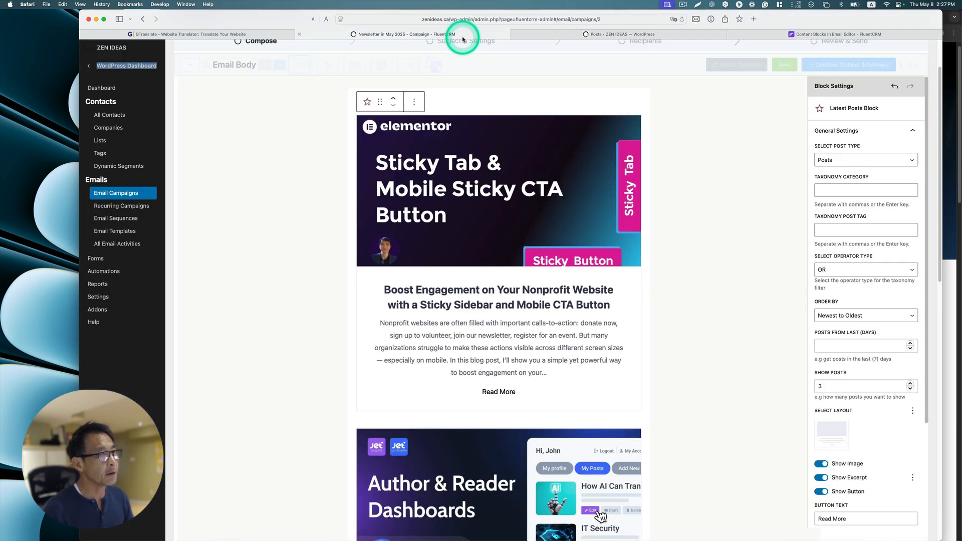
left_click(817, 191)
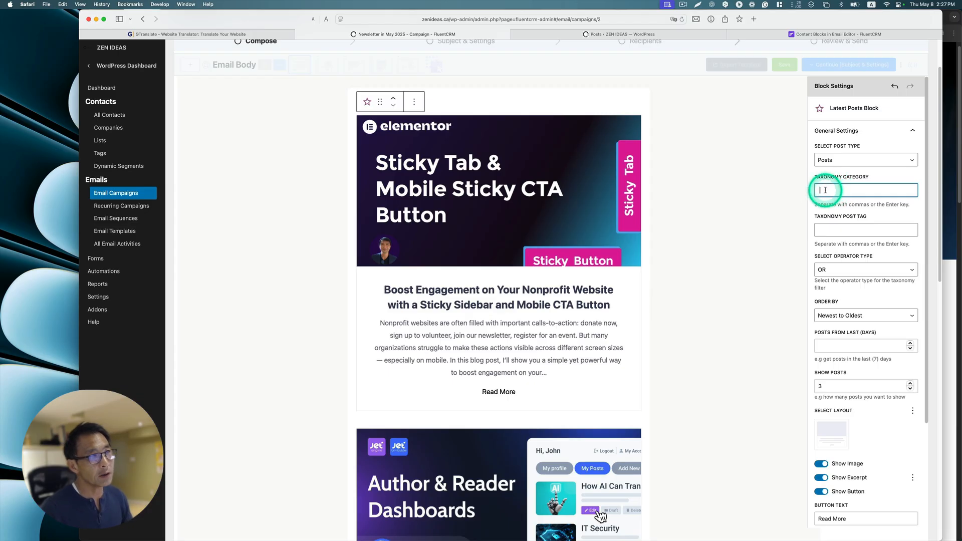
left_click(648, 33)
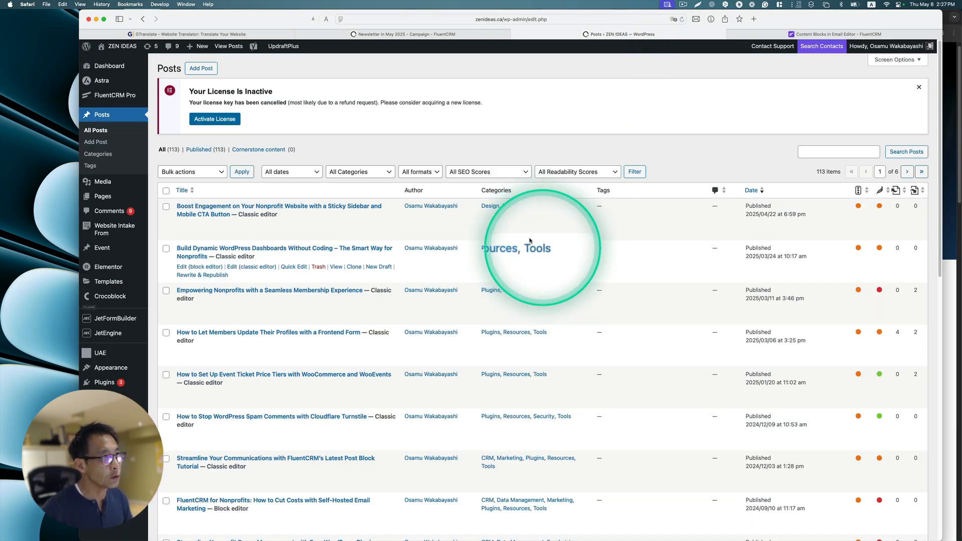
left_click(496, 31)
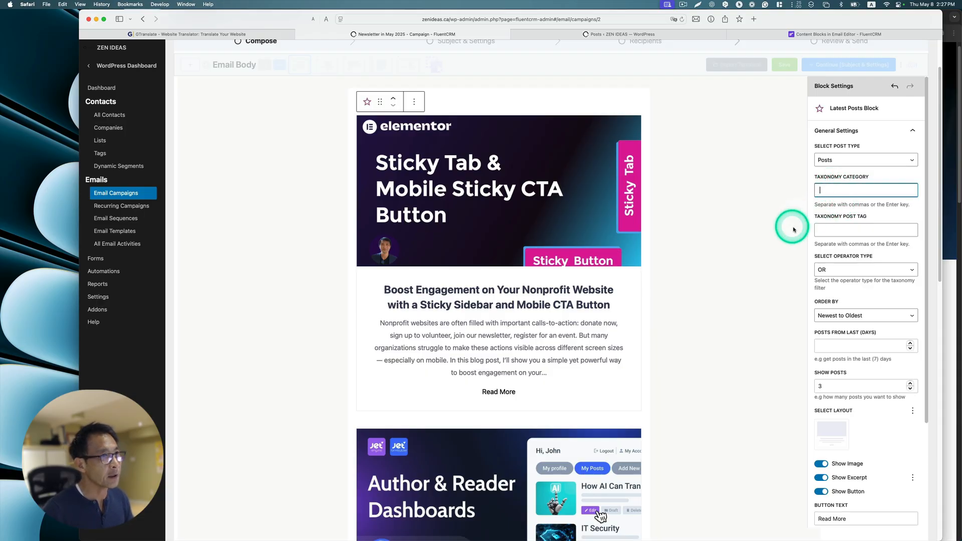
Add a Heading block reading "Online Resources" above the Latest Posts Block in the email body
left_click(311, 238)
scroll(342, 132, "up", 2)
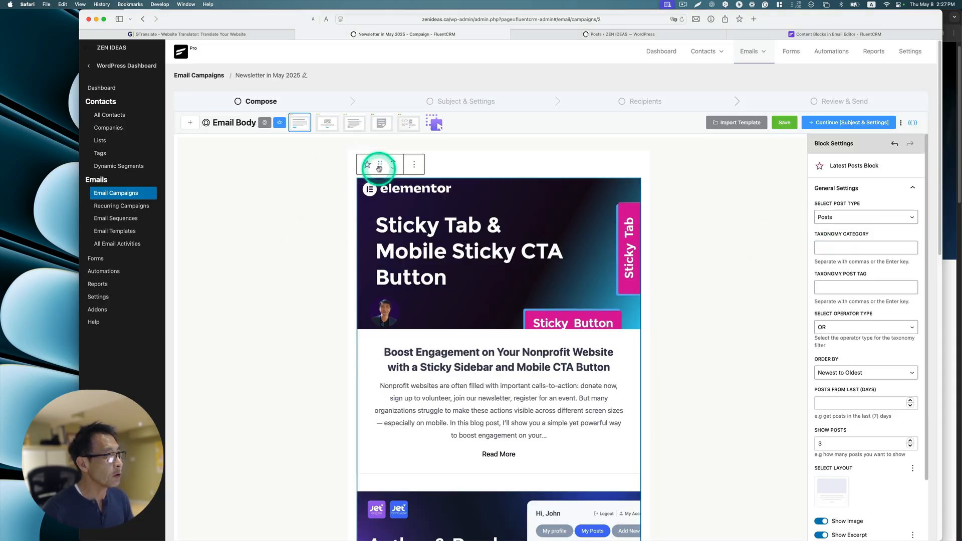
left_click(192, 123)
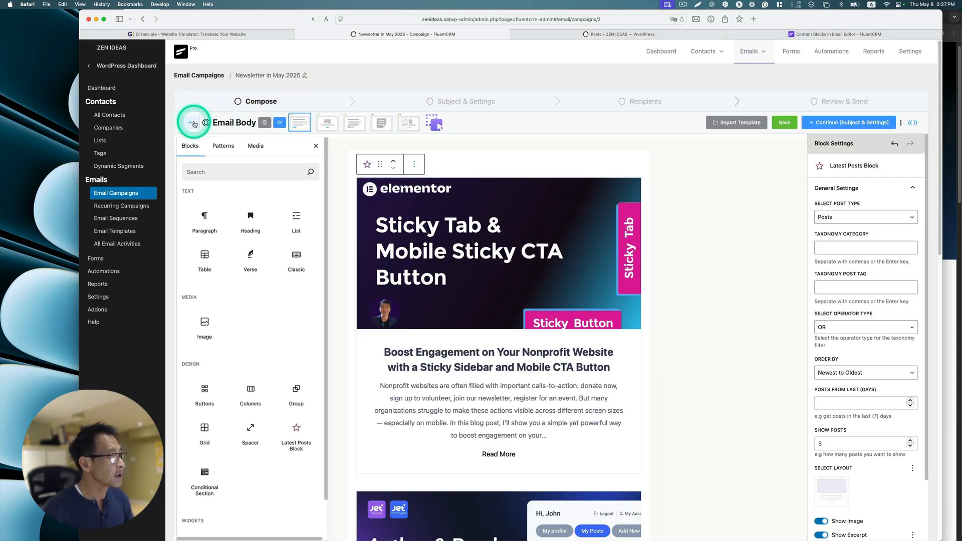
left_click(249, 218)
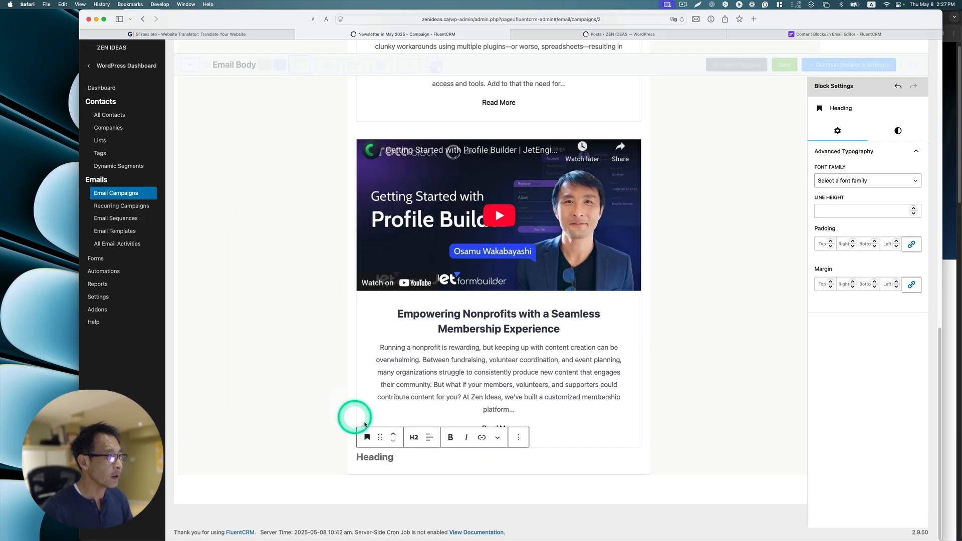
left_click_drag(380, 437, 368, 167)
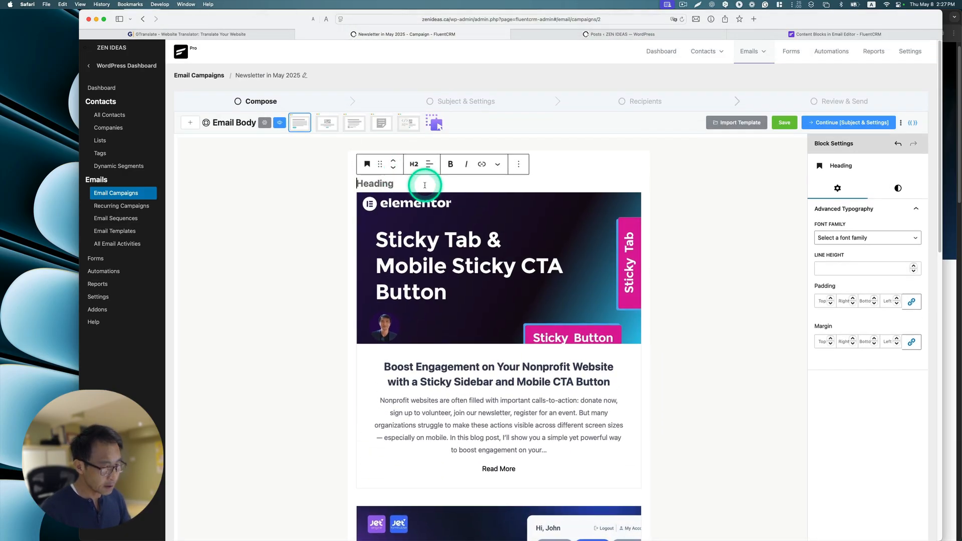
type("Online Resources")
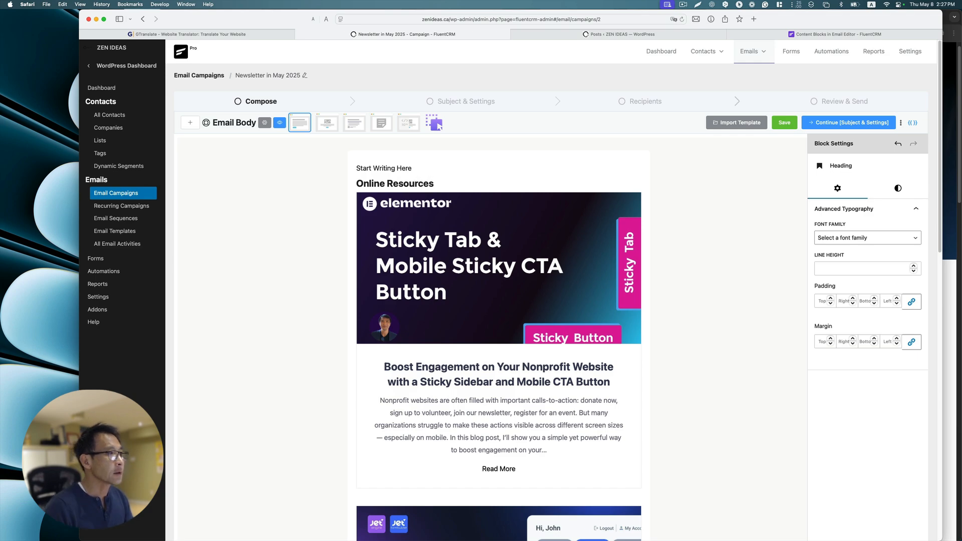
Change the "Online Resources" heading to the Heading 1 level
left_click(446, 188)
left_click(414, 164)
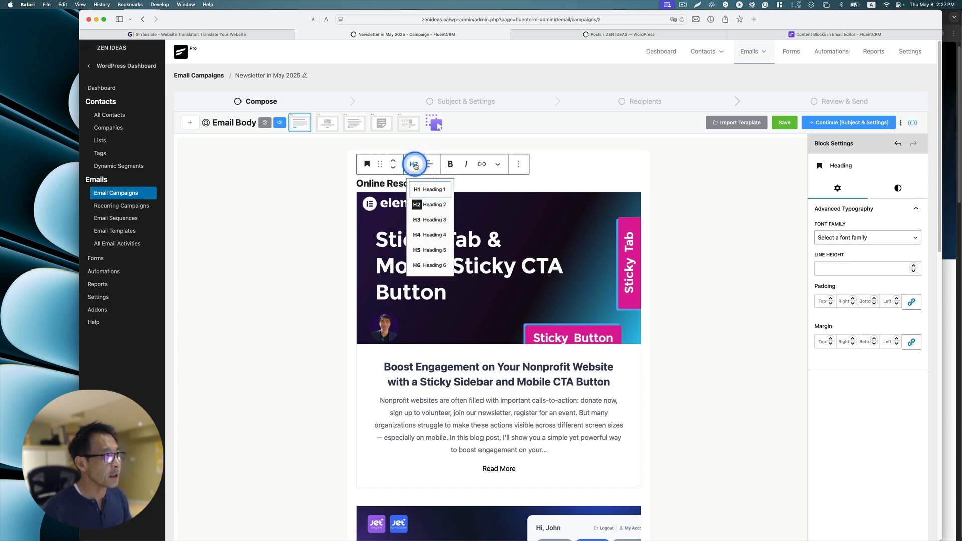
left_click(433, 196)
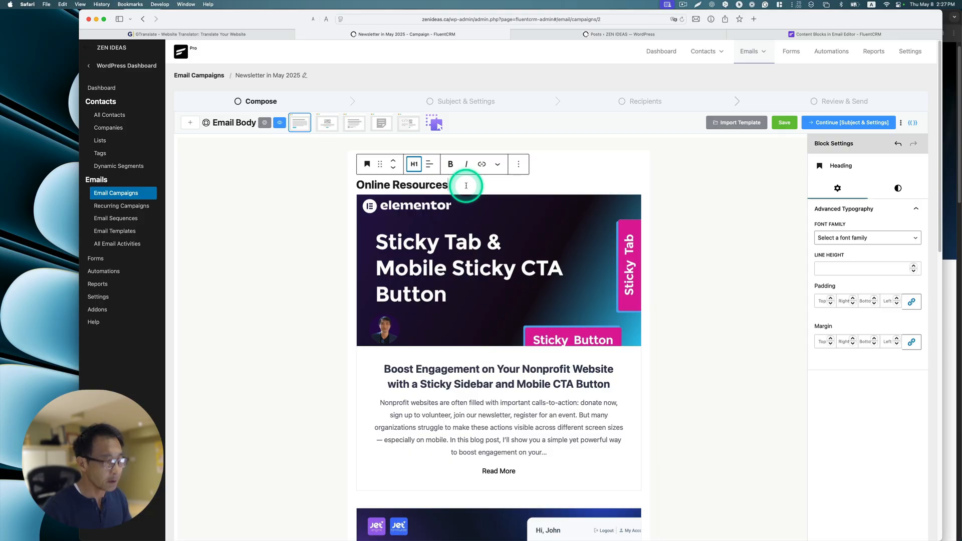
Insert a paragraph under the "Online Resources" heading and fill it with placeholder text beginning "Donec sed odio dui."
left_click(189, 122)
left_click_drag(201, 215, 375, 181)
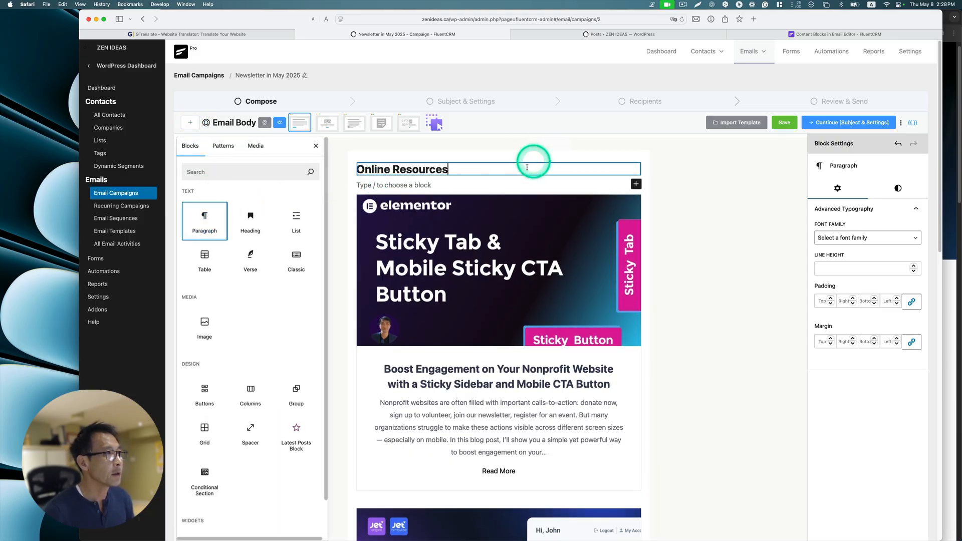
left_click(653, 5)
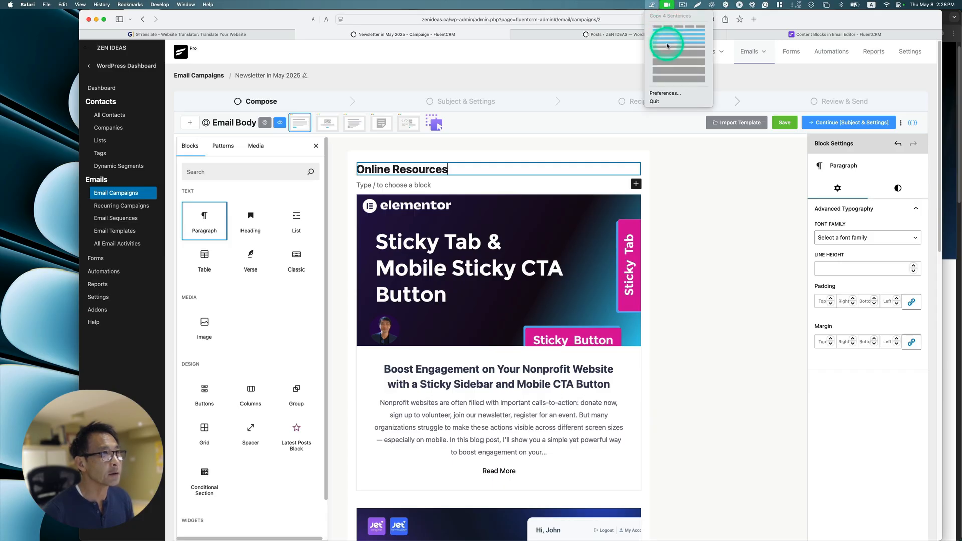
left_click(667, 46)
left_click(373, 186)
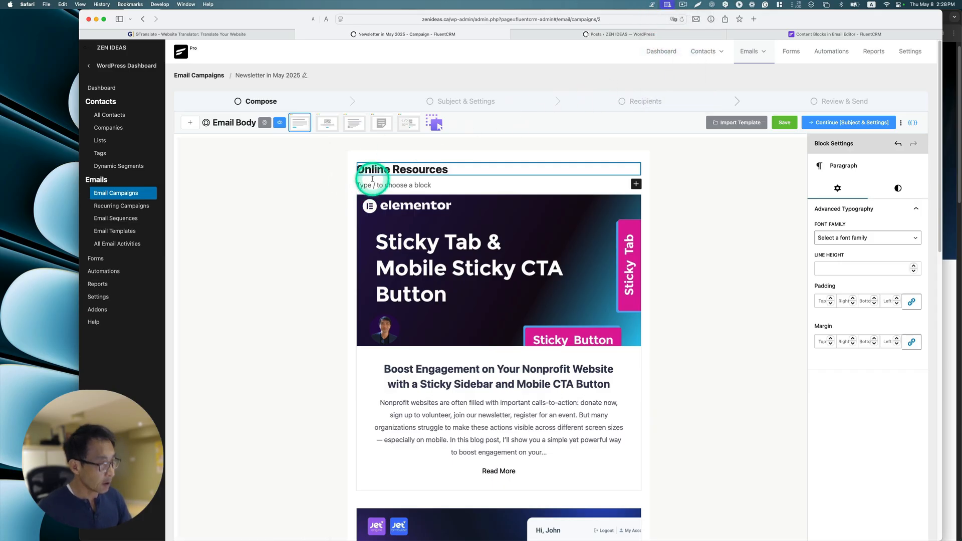
type("Donec sed odio dui. Cras mattis consectetur purus sit amet fermentum. Praesent commodo cursus magna, vel scelerisque nisl consectetur et. Donec ullamcorper nulla non metus auctor fringilla.")
scroll(429, 208, "down", 1)
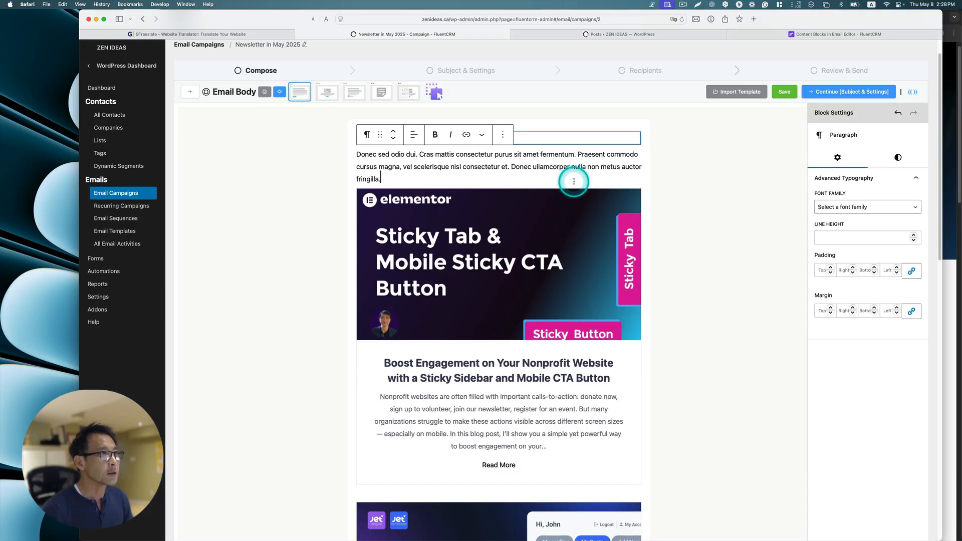
Set the Latest Posts Block to order its posts from Newest to Oldest
left_click(579, 199)
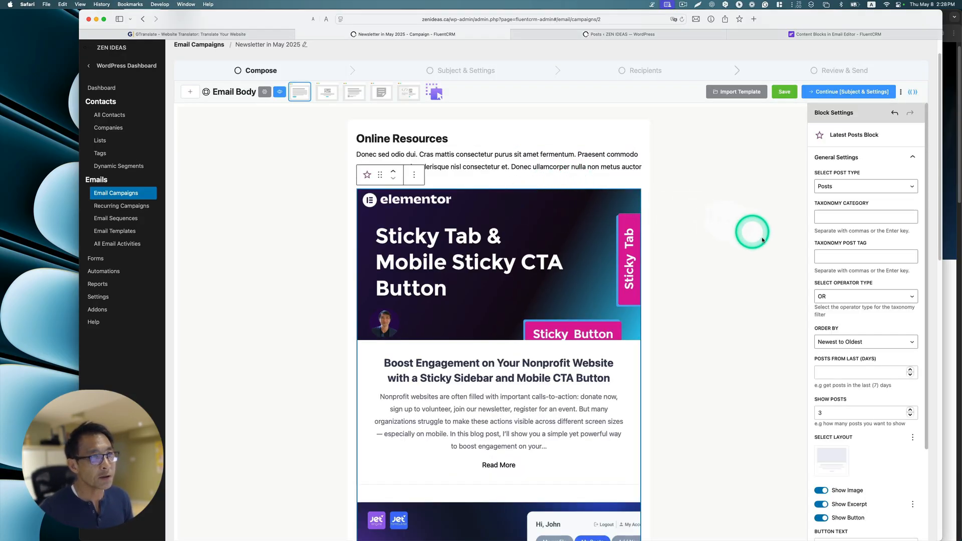
scroll(816, 279, "down", 1)
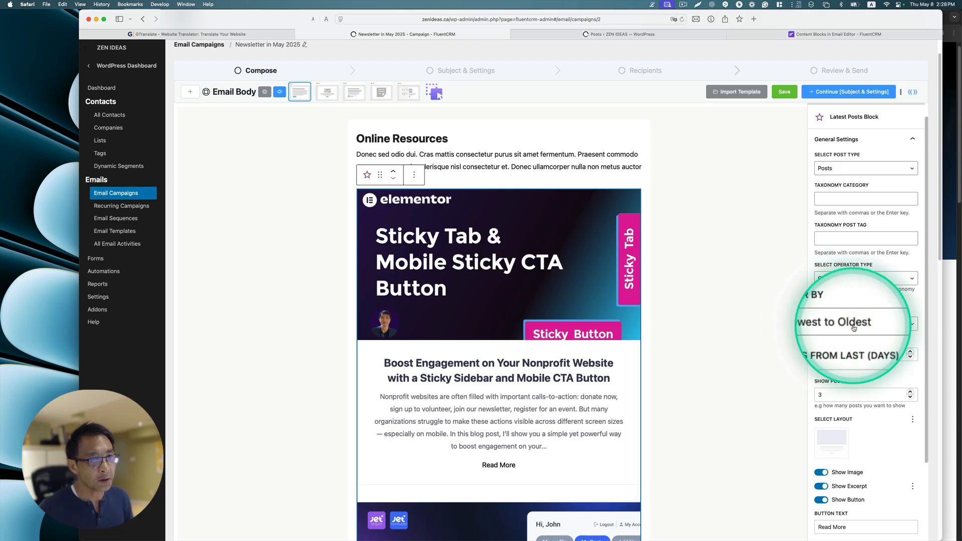
left_click(851, 324)
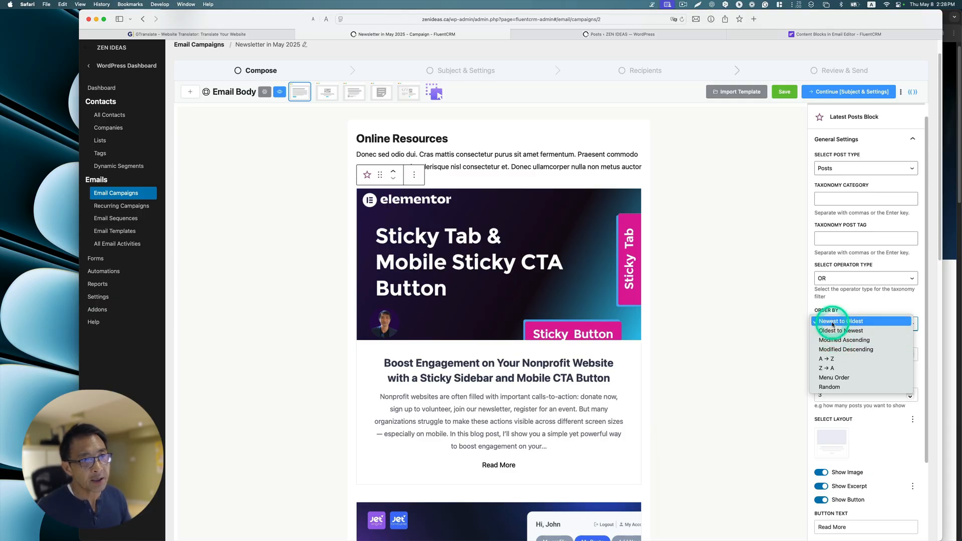
left_click(830, 321)
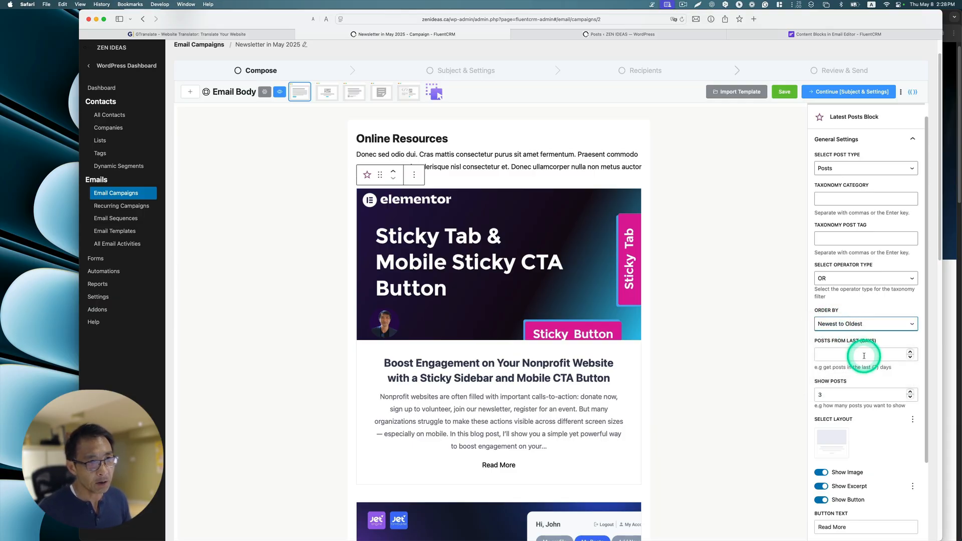
Try showing 6 posts in the Latest Posts Block, and return the number of posts to 3
scroll(851, 365, "down", 2)
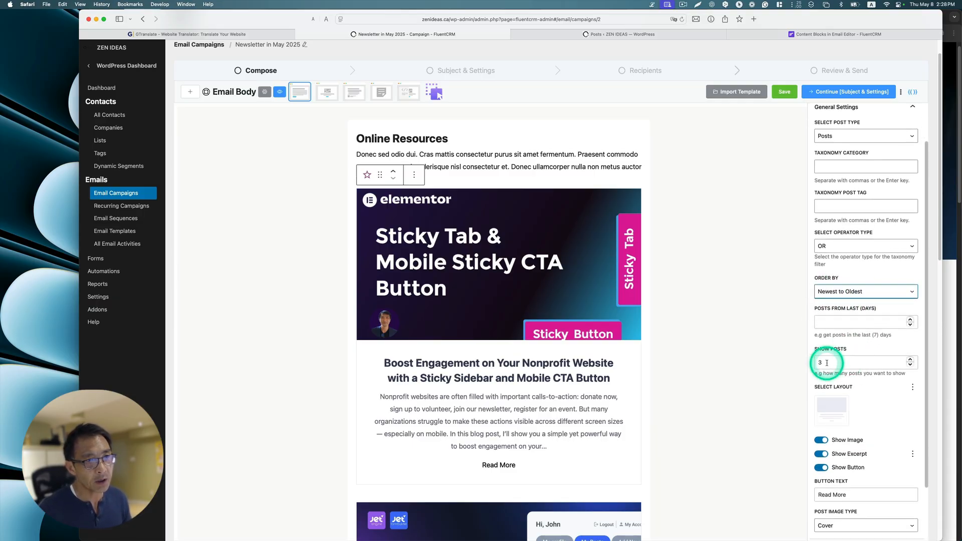
left_click_drag(827, 363, 850, 363)
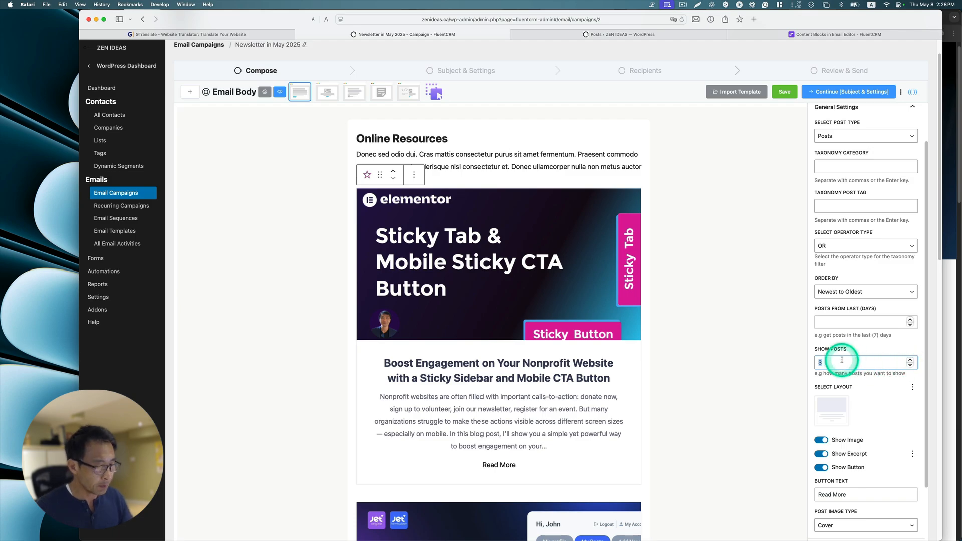
type("6")
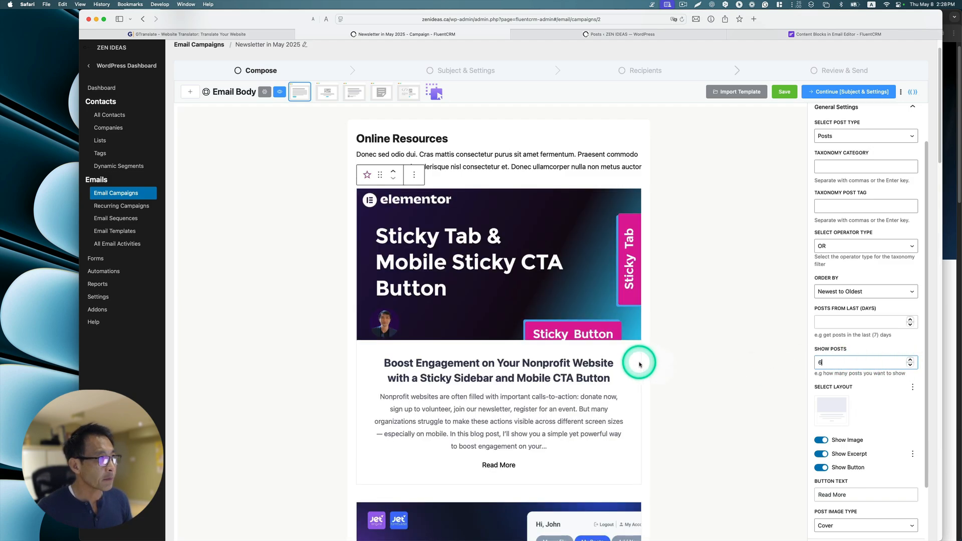
scroll(638, 363, "down", 8)
scroll(635, 369, "down", 3)
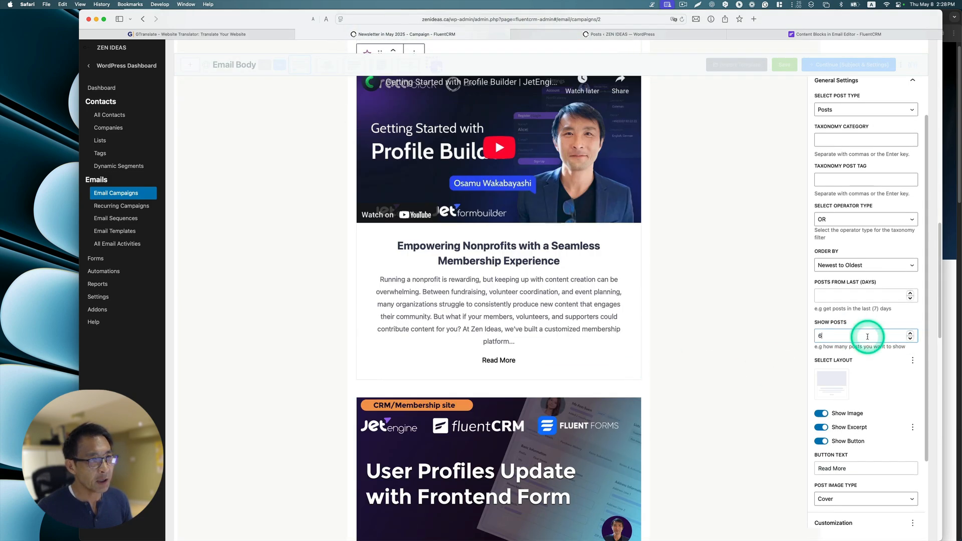
type("3")
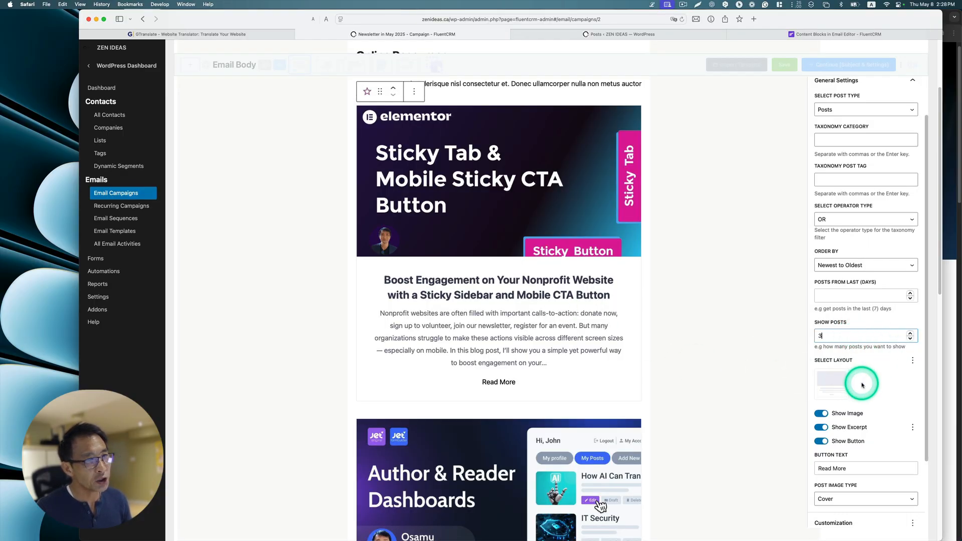
Try the Latest Posts Block layout that places each post's image to the left of its text
left_click(845, 381)
scroll(854, 384, "down", 1)
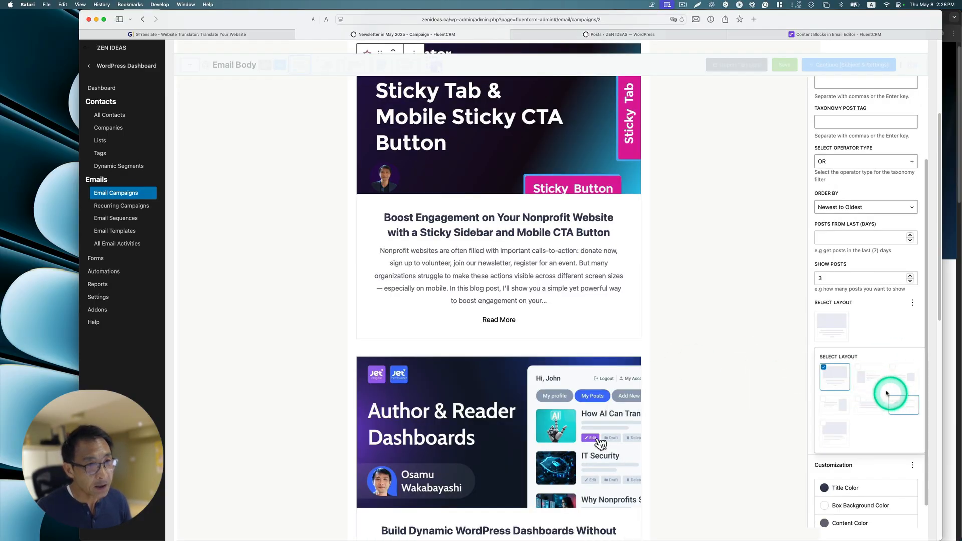
key("ctrl+alt")
left_click(870, 381)
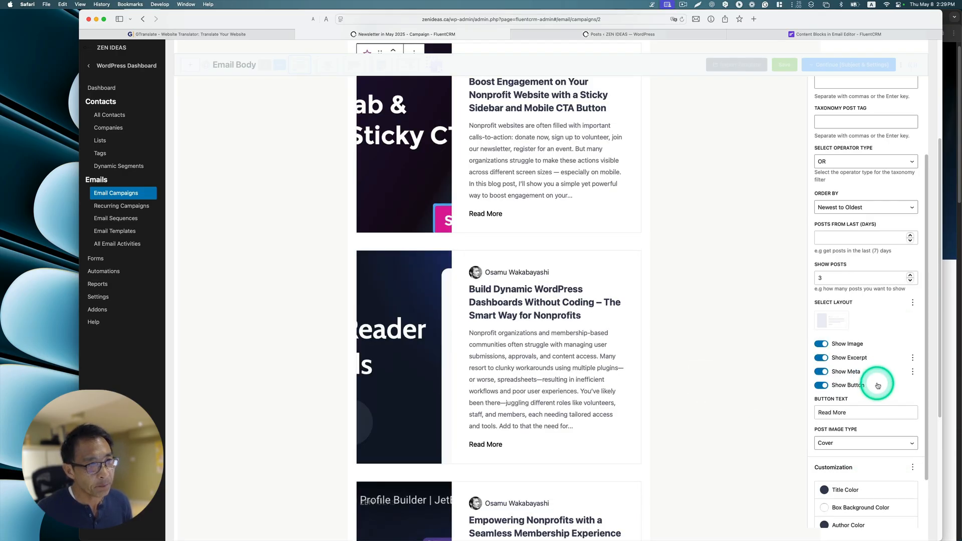
Set the post image type of the Latest Posts Block to Contain
scroll(819, 299, "down", 1)
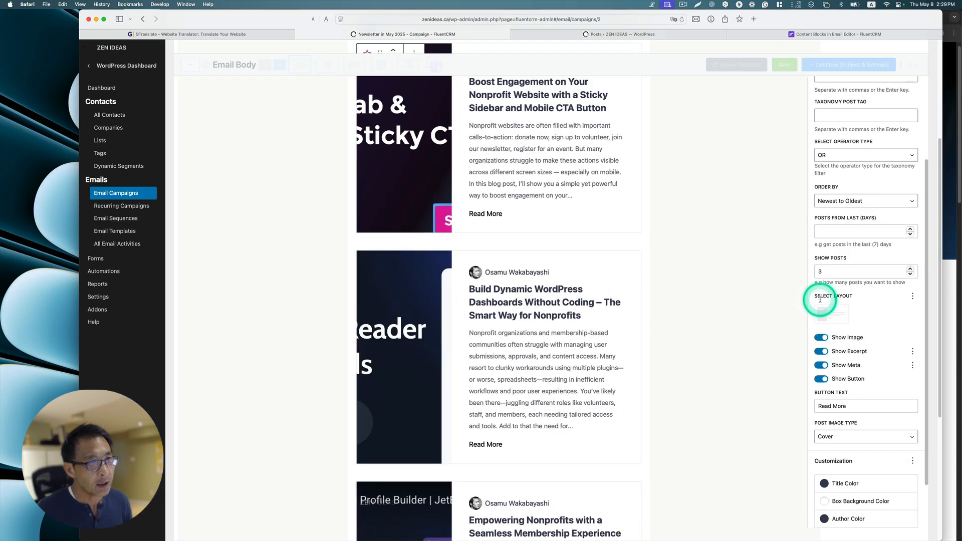
scroll(820, 300, "down", 3)
left_click(851, 417)
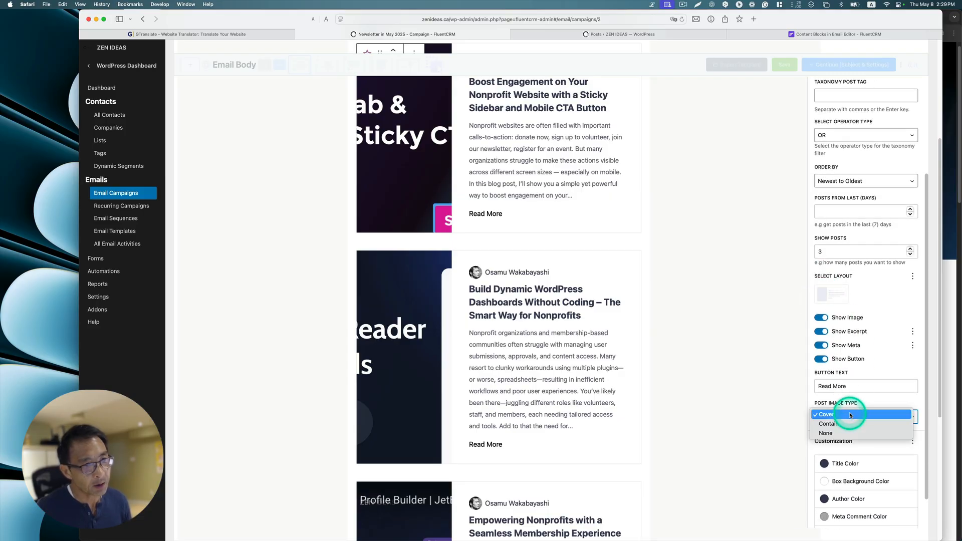
left_click(858, 423)
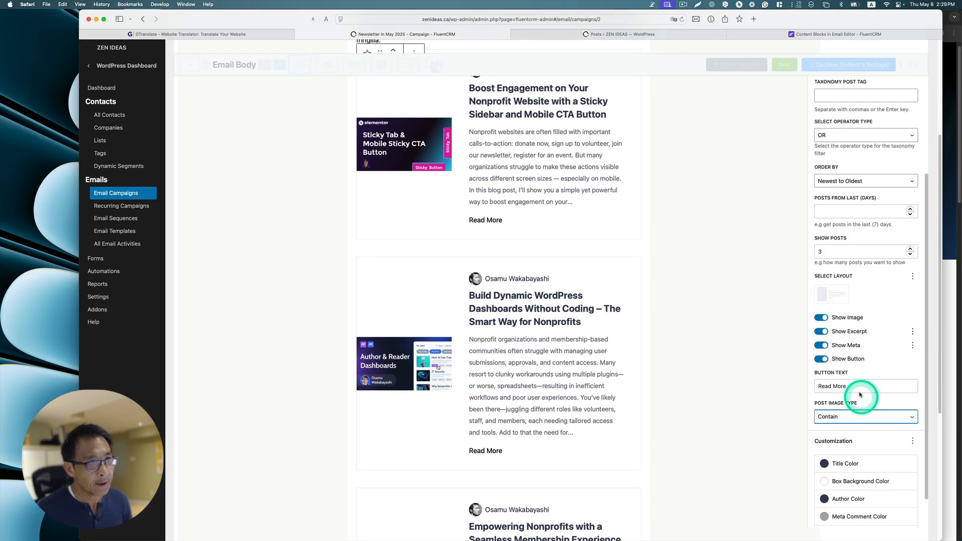
Try the layout with images right of the text, and settle on the last layout with images above left-aligned text
left_click(829, 296)
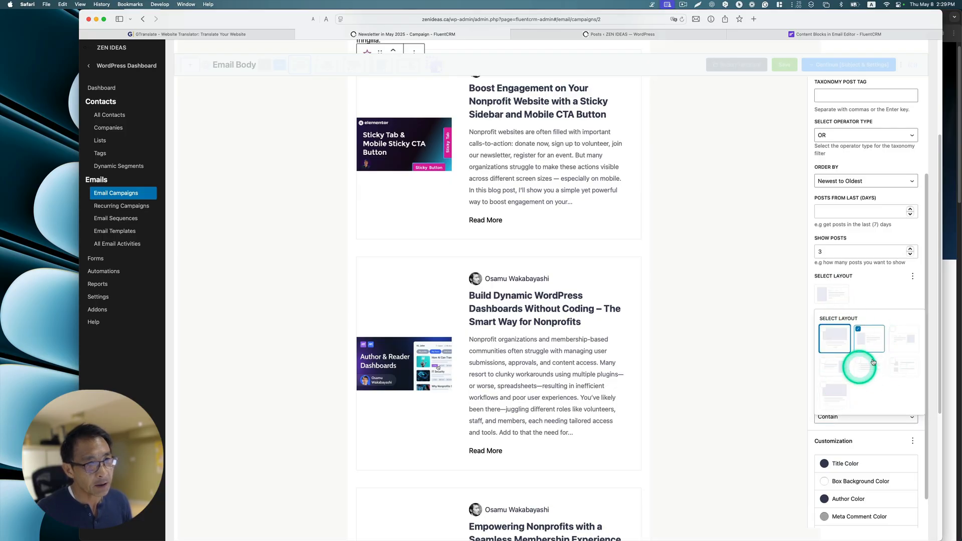
left_click(903, 345)
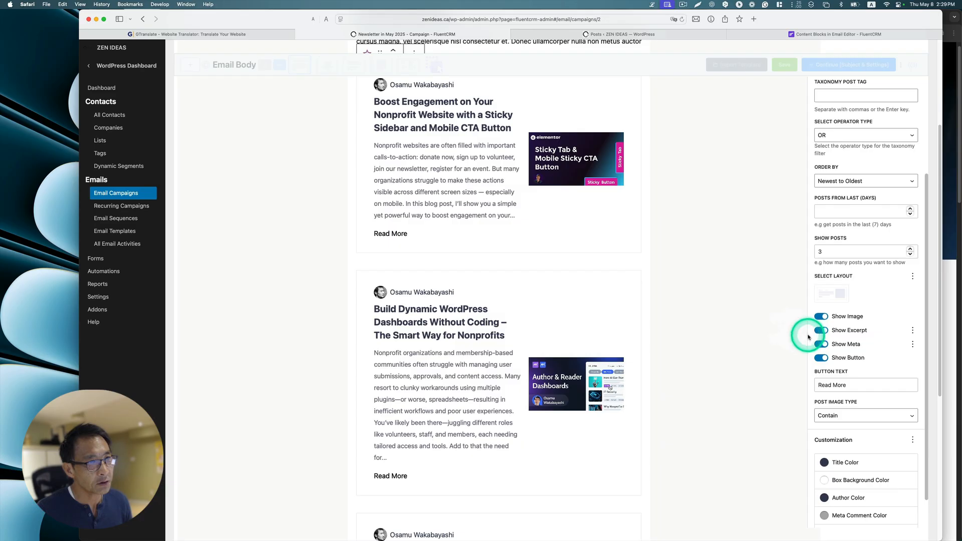
scroll(826, 310, "down", 2)
left_click(834, 255)
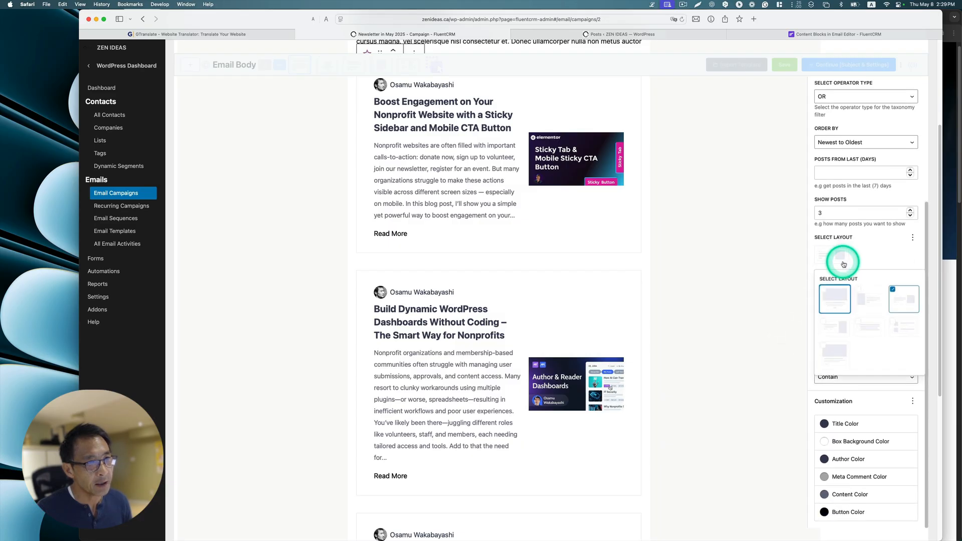
left_click(855, 361)
left_click(693, 345)
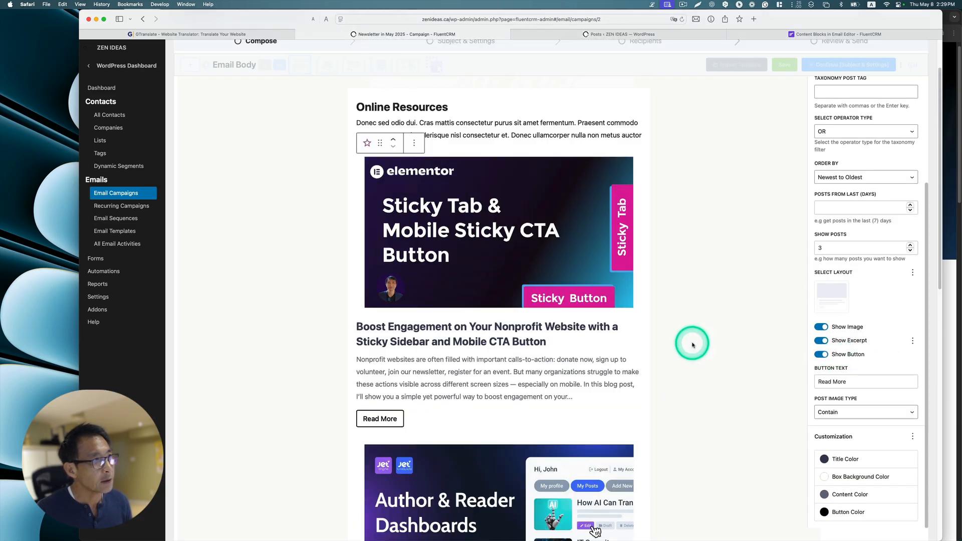
Review the new post layout, and turn the post images off and back on
scroll(692, 345, "down", 1)
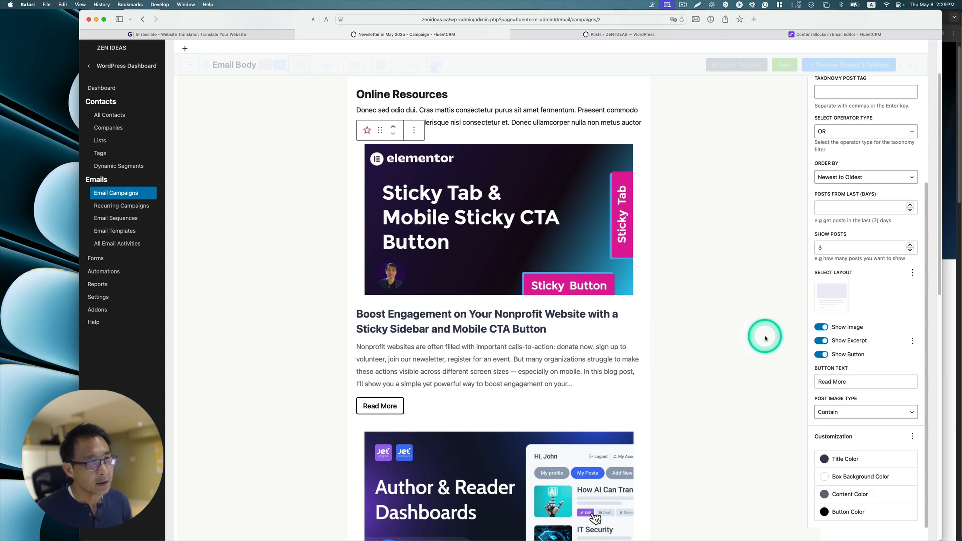
scroll(763, 336, "down", 1)
scroll(764, 336, "down", 5)
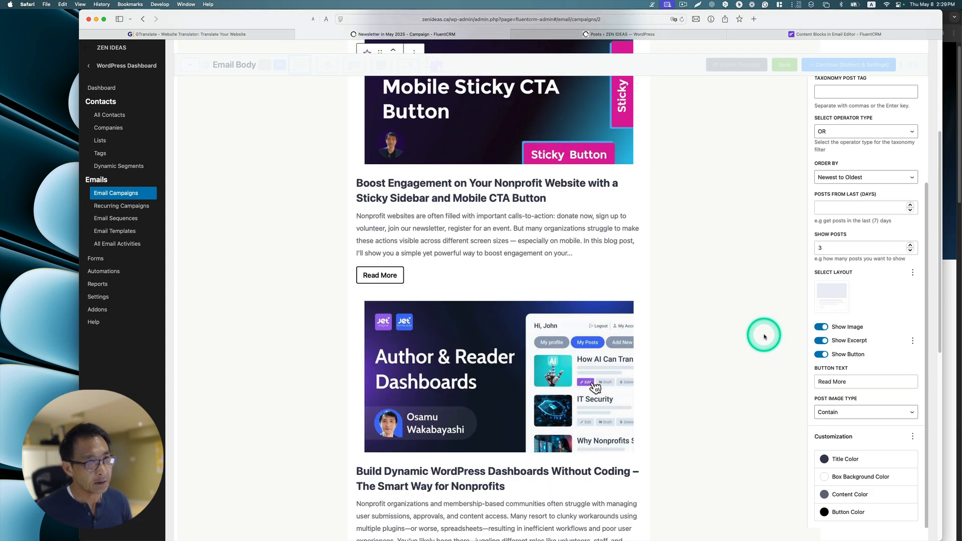
left_click(819, 327)
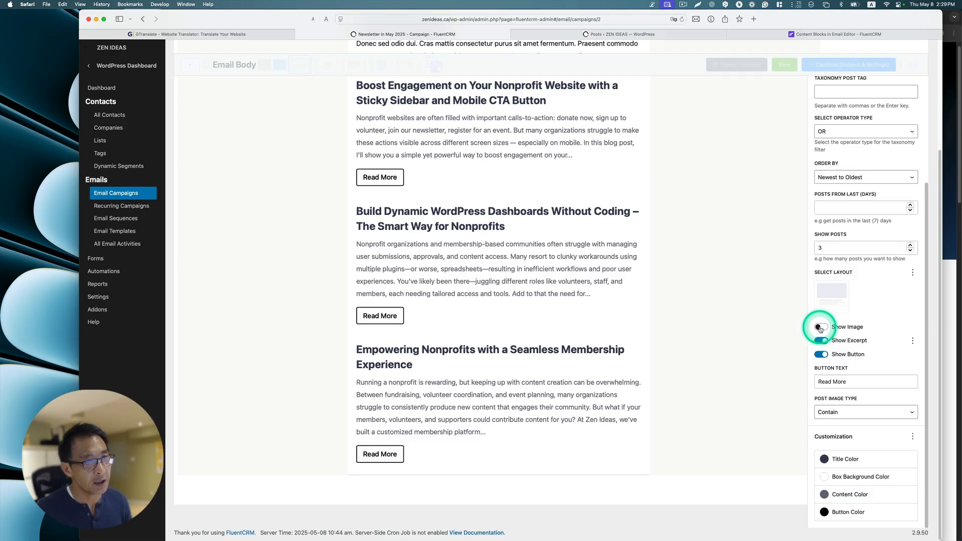
left_click(820, 328)
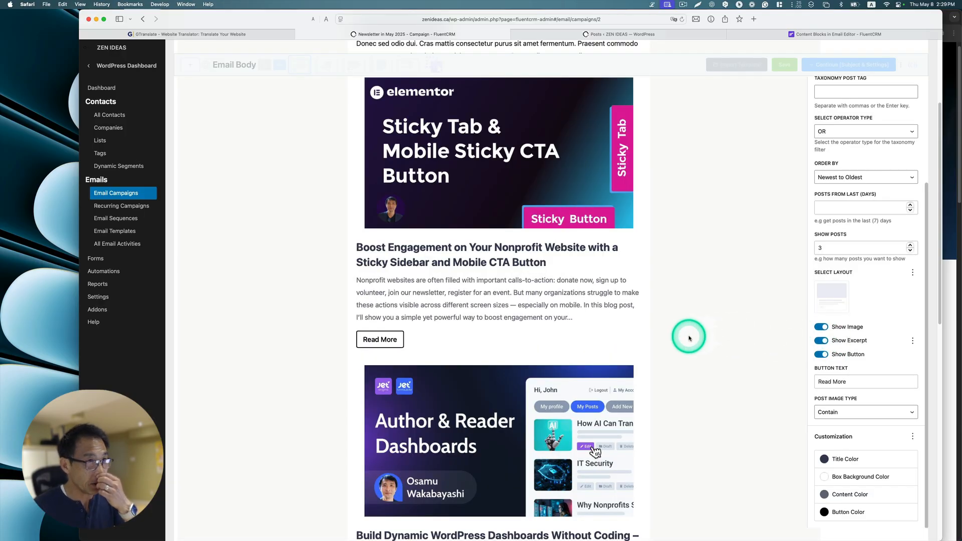
Change the button text of the Latest Posts Block to "Read more"
scroll(745, 348, "down", 2)
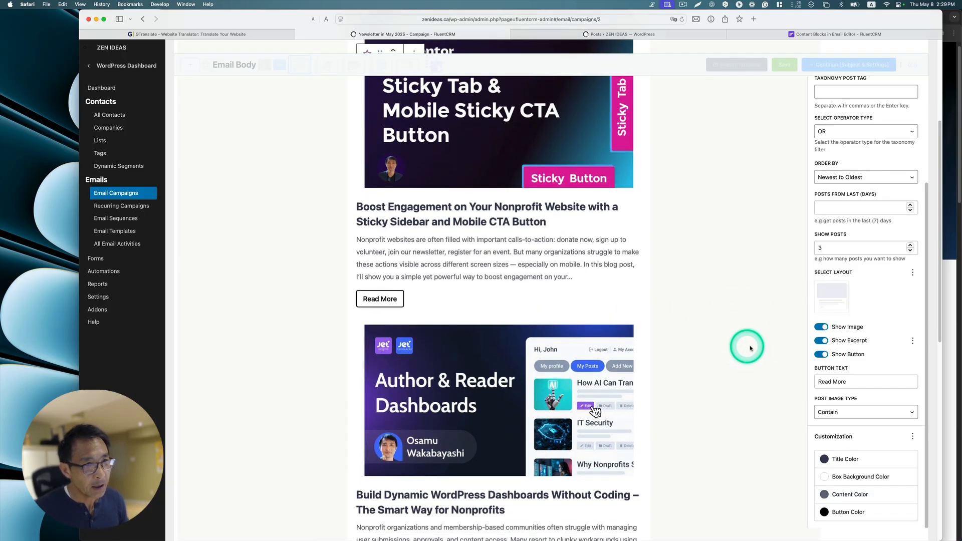
left_click_drag(844, 381, 780, 385)
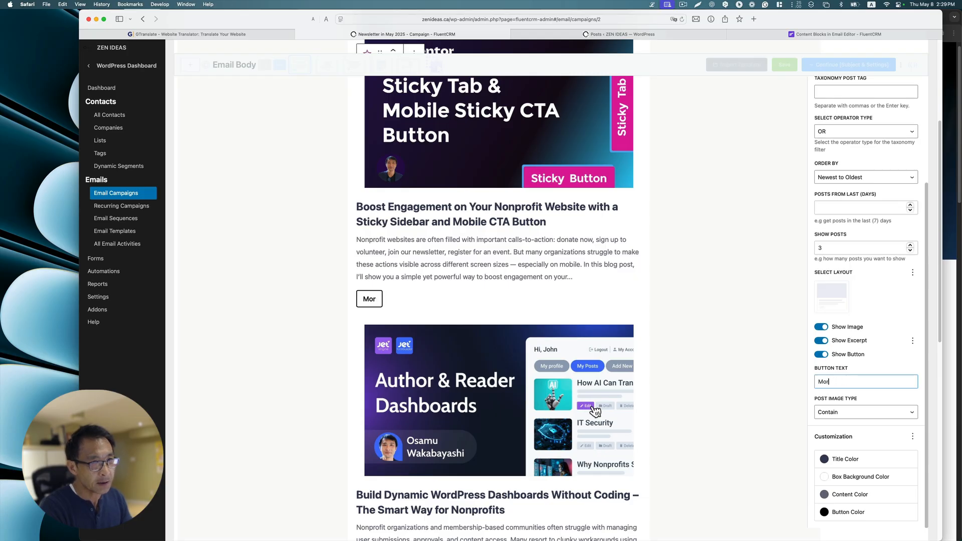
key("BackSpace")
key("BackSpace")
key("BackSpace")
type("Read more")
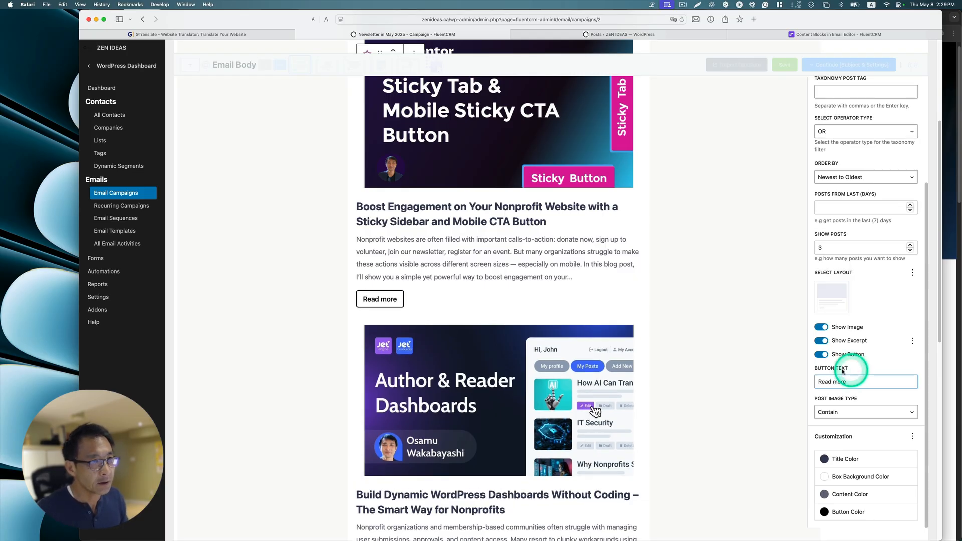
Review all the website posts pulled into the email, including their images, excerpts and buttons
scroll(839, 372, "down", 1)
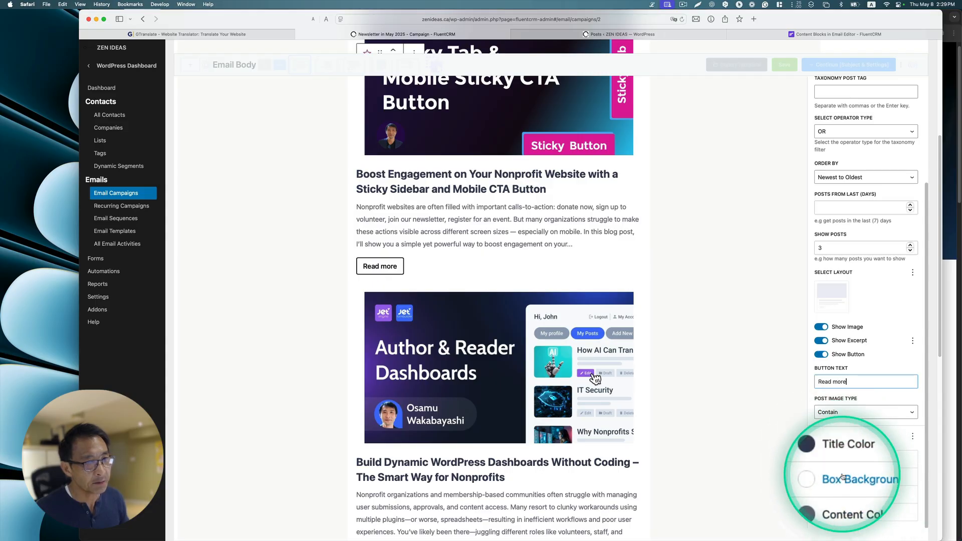
scroll(641, 470, "down", 3)
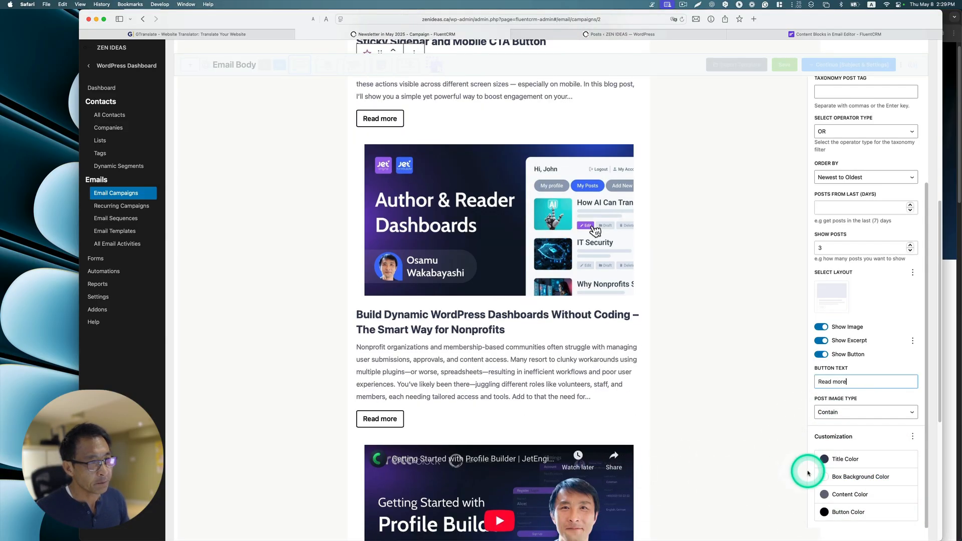
scroll(779, 448, "down", 4)
scroll(779, 447, "up", 5)
scroll(774, 447, "down", 7)
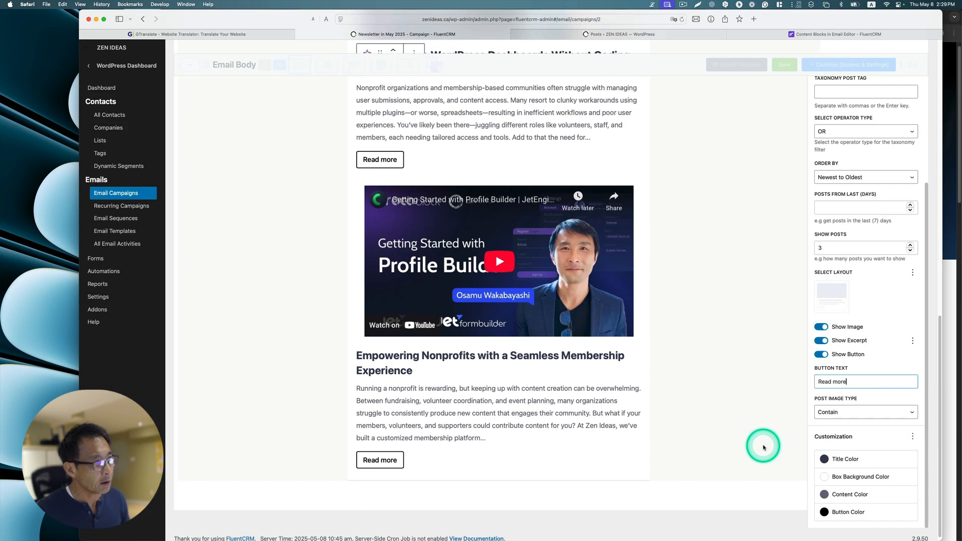
scroll(769, 448, "up", 10)
scroll(764, 446, "up", 5)
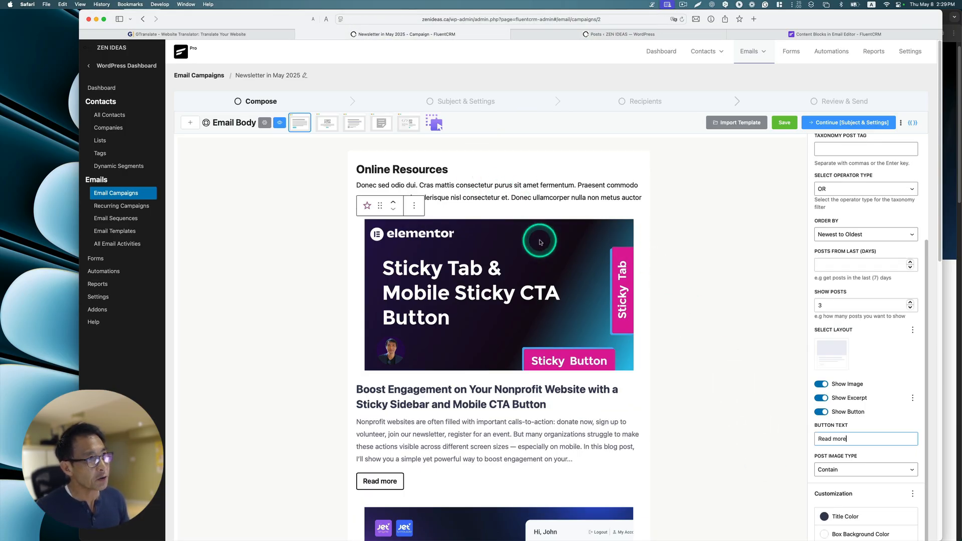
Switch to the WordPress admin of the website and check the list of Event posts
left_click(600, 34)
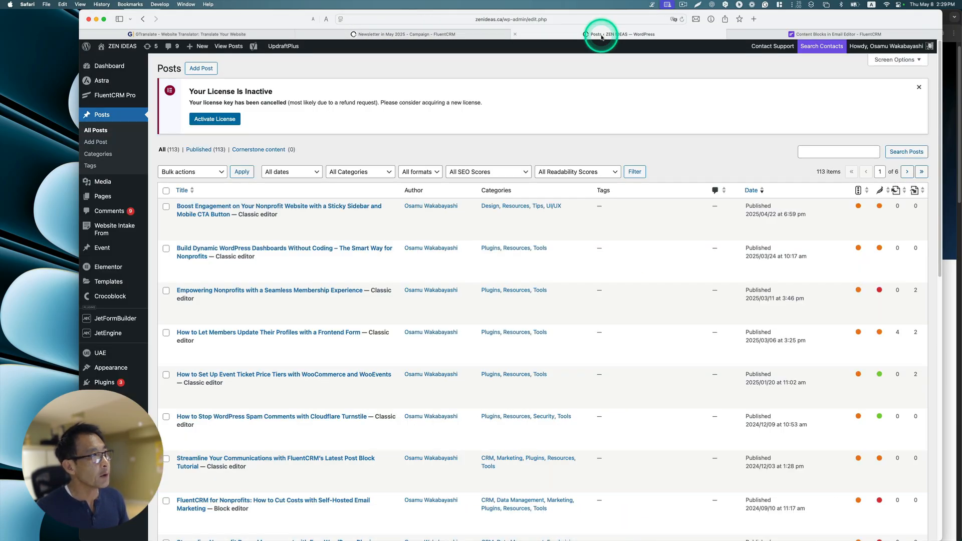
mouse_move(146, 371)
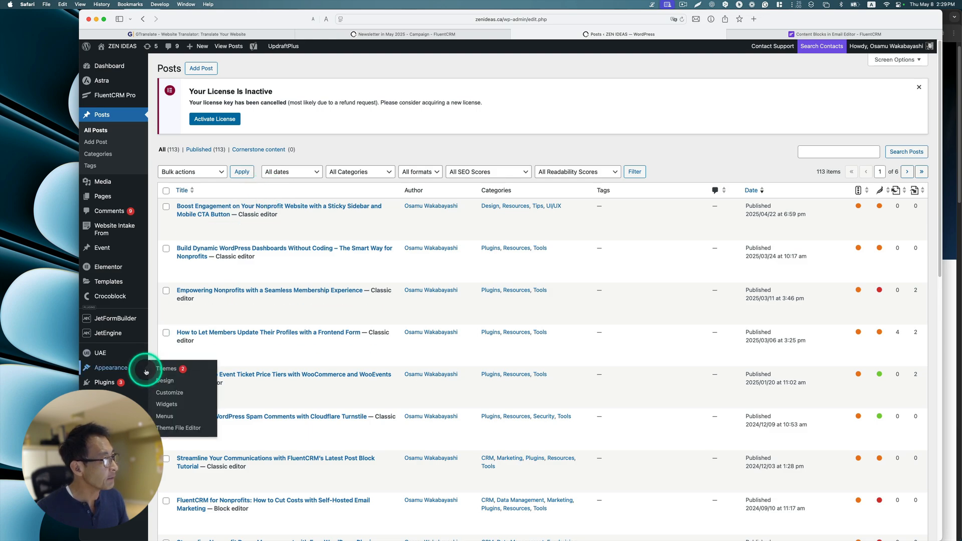
left_click(105, 248)
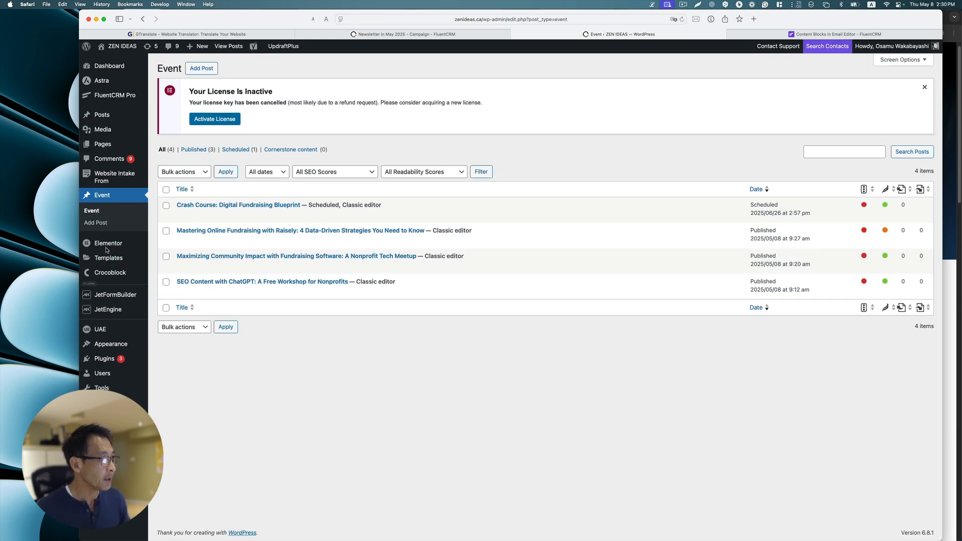
mouse_move(250, 219)
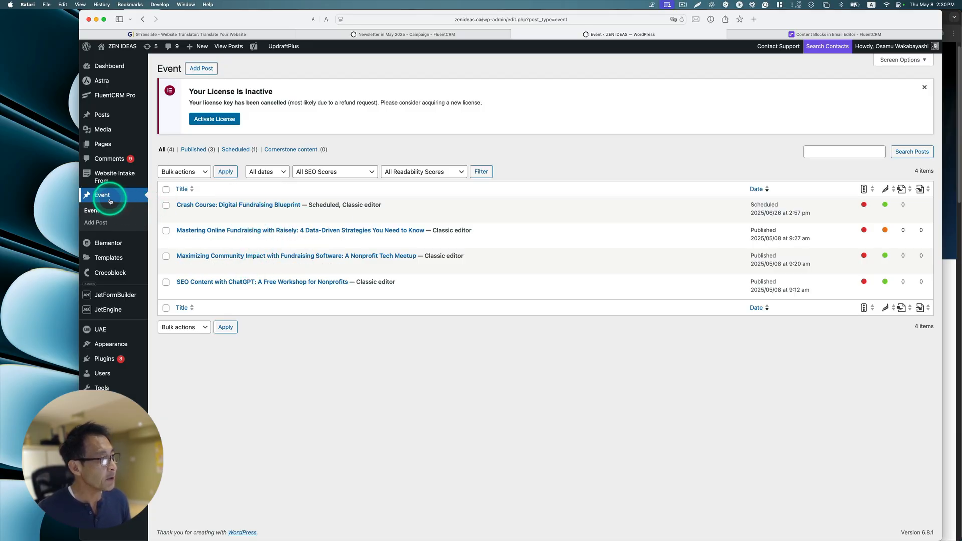
Return to the newsletter campaign and add a second Latest Posts Block below the last website post
left_click(437, 35)
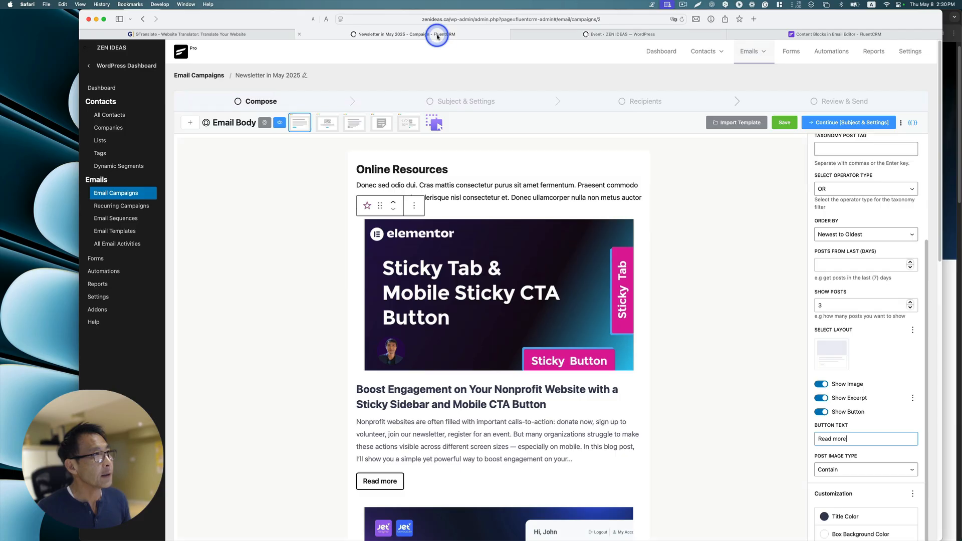
left_click(190, 122)
left_click(299, 426)
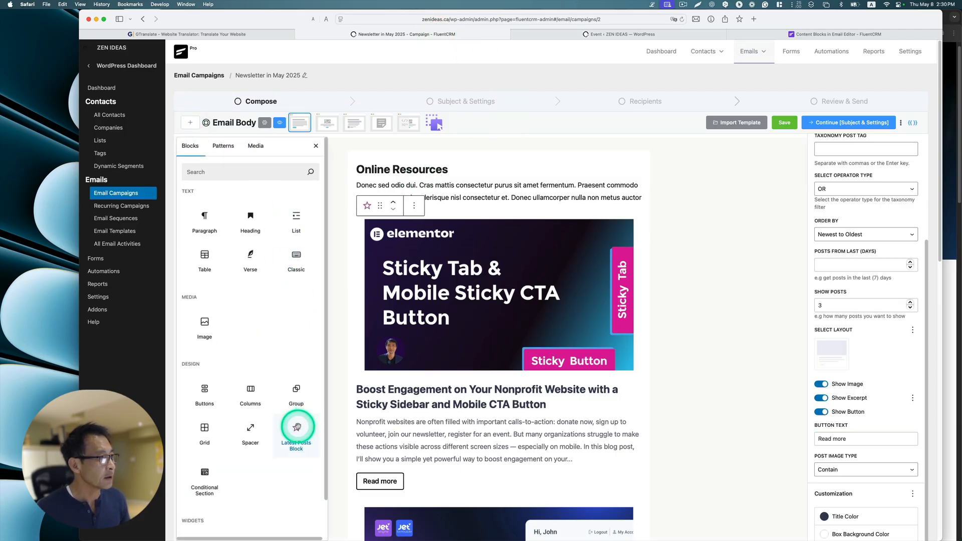
scroll(449, 371, "down", 6)
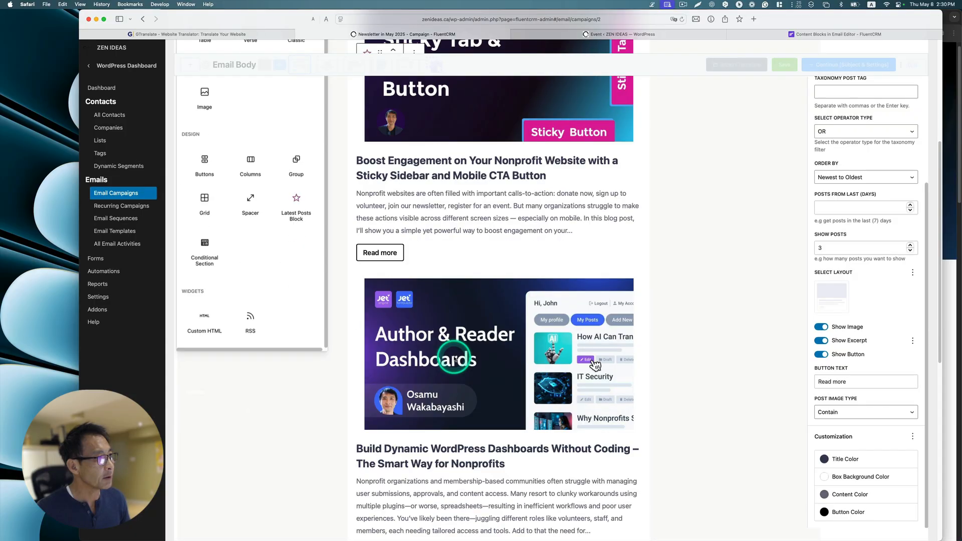
left_click_drag(300, 149, 476, 461)
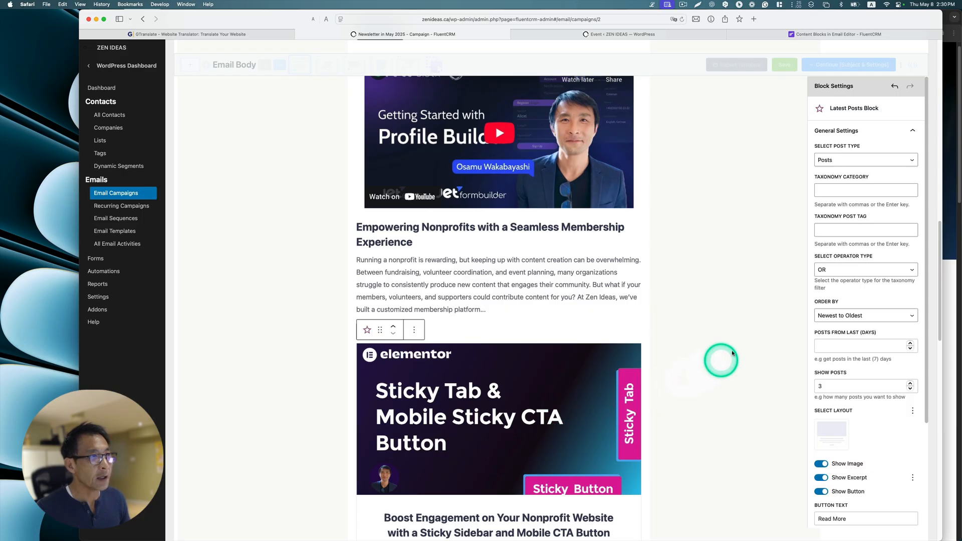
Set the second block's post type to Event and choose the last layout, with the image above left-aligned text
left_click(826, 159)
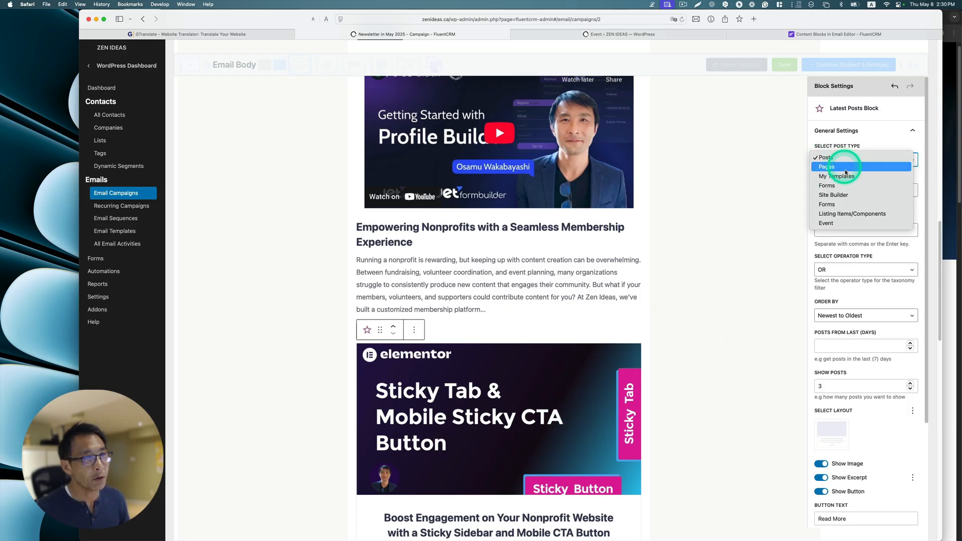
left_click(833, 224)
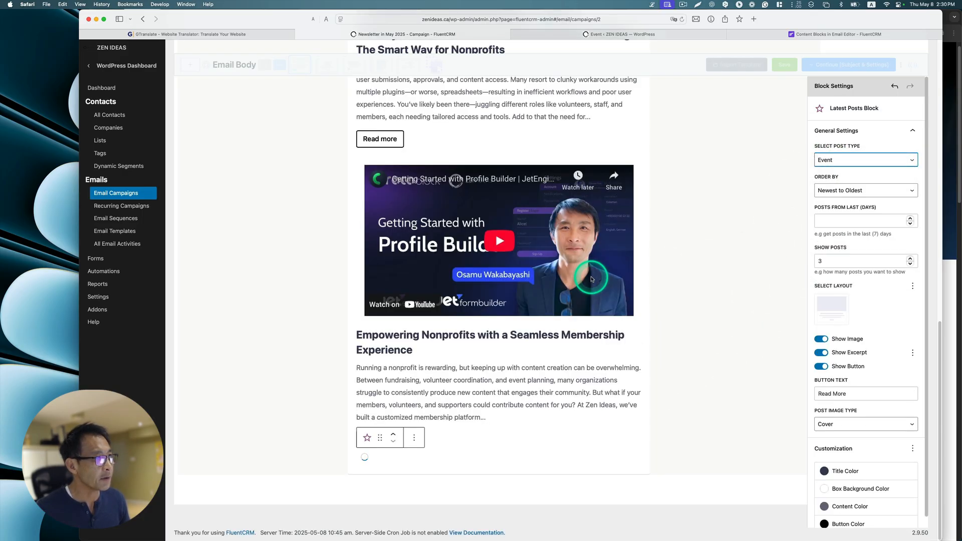
scroll(591, 279, "down", 10)
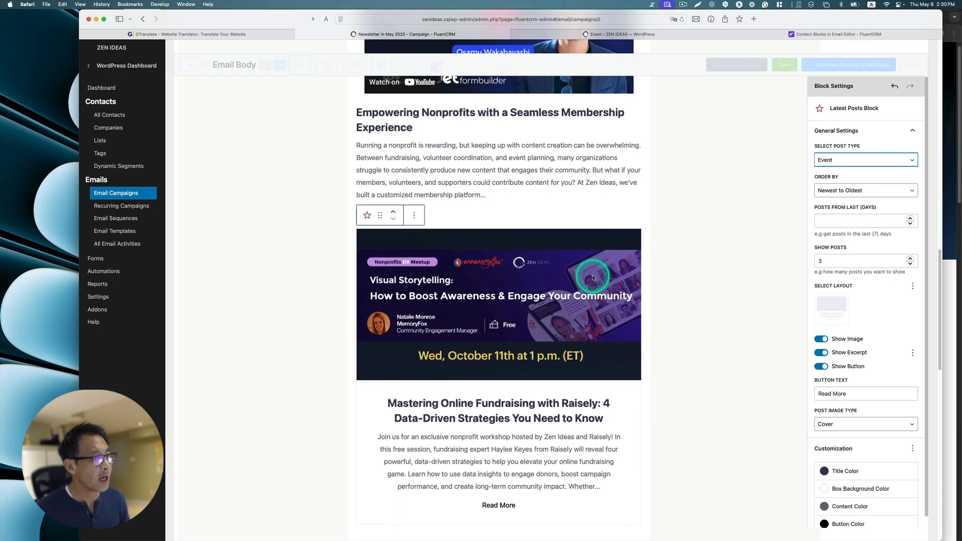
scroll(553, 339, "down", 5)
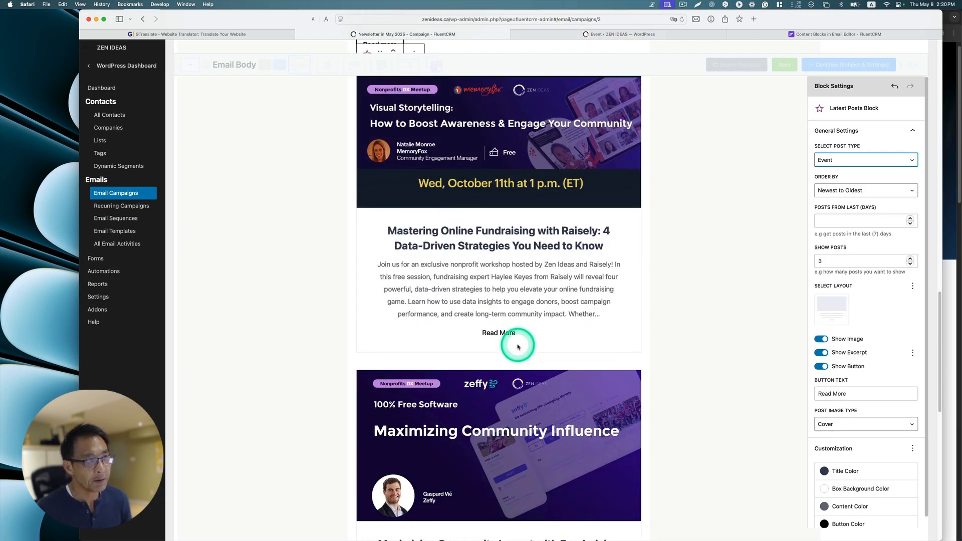
scroll(517, 346, "down", 2)
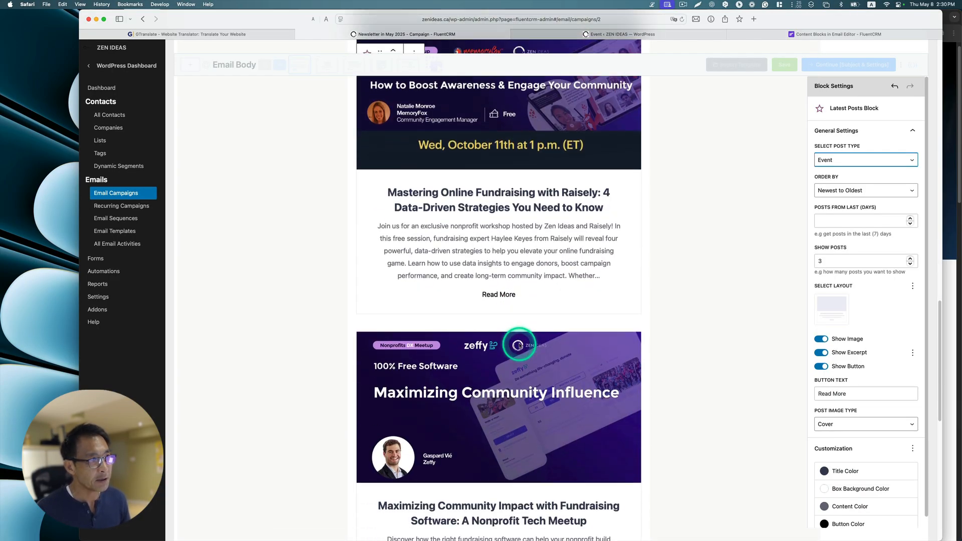
left_click(824, 310)
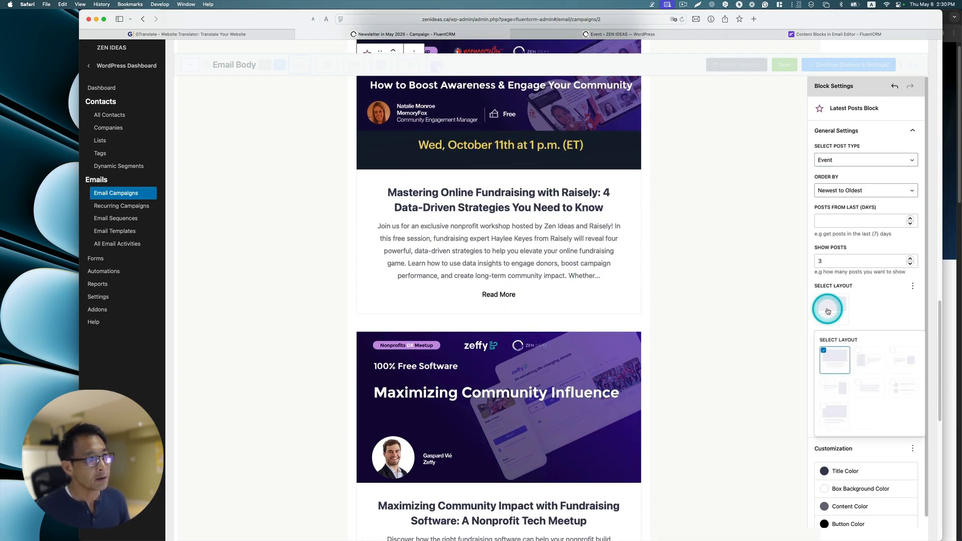
left_click(838, 416)
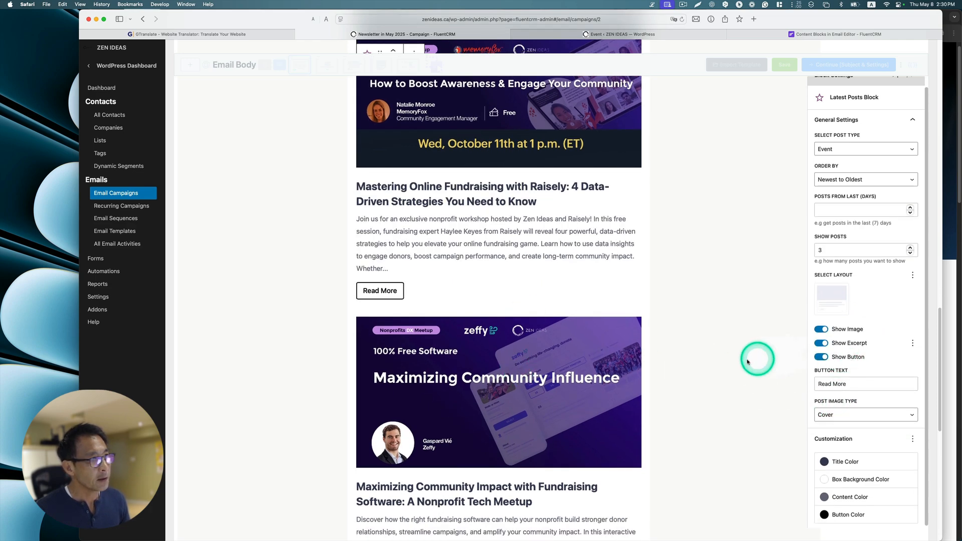
Change the event block's button text to "Register Today" and check it on the listed events
triple_click(852, 384)
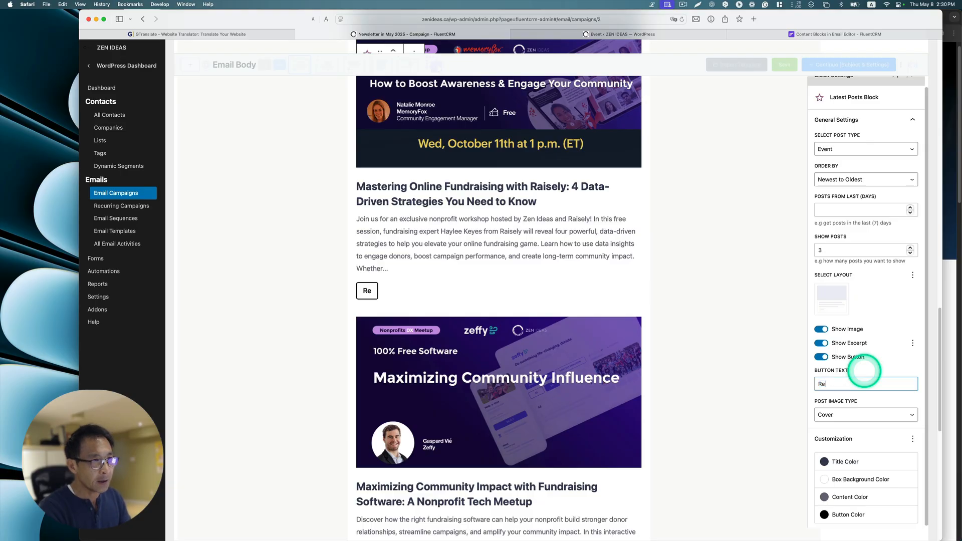
key("BackSpace")
key("BackSpace")
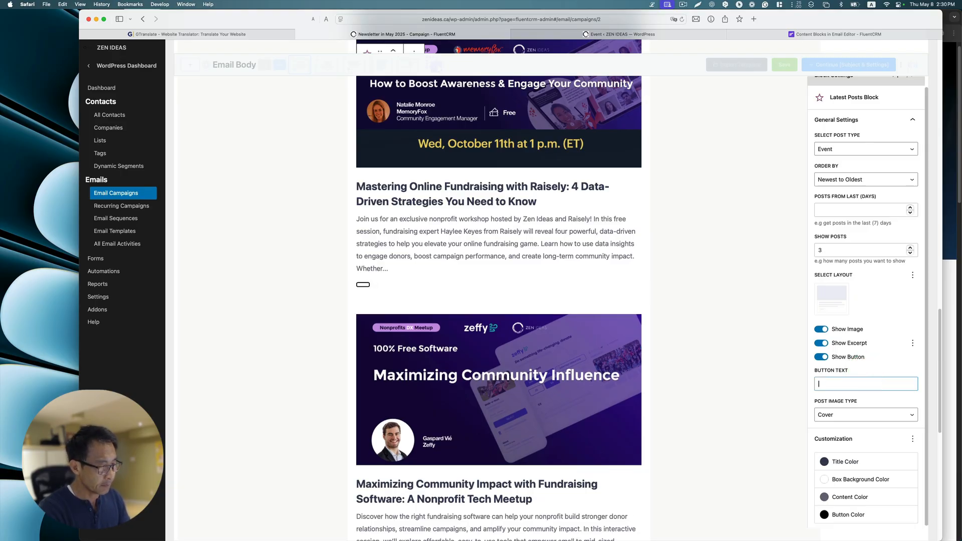
type("Register Today")
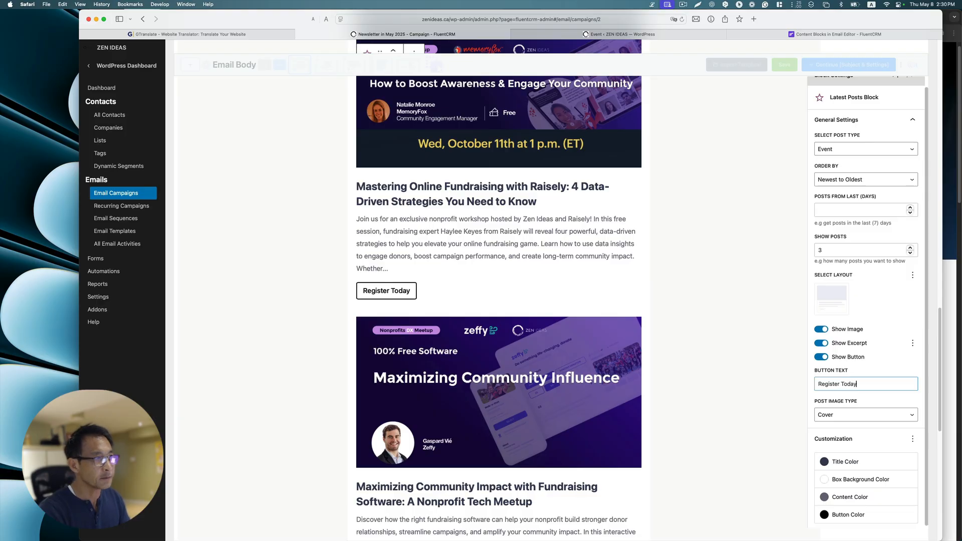
scroll(623, 385, "down", 10)
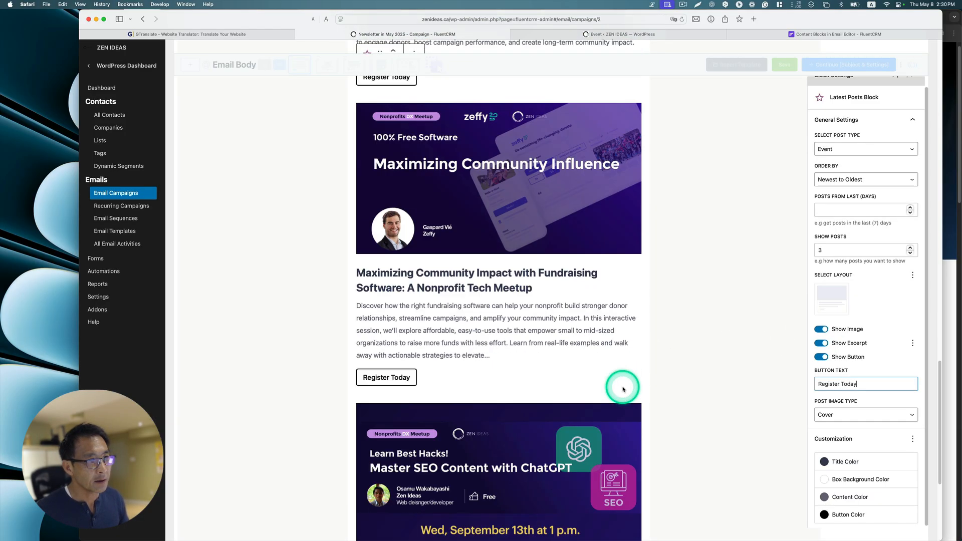
scroll(623, 388, "down", 10)
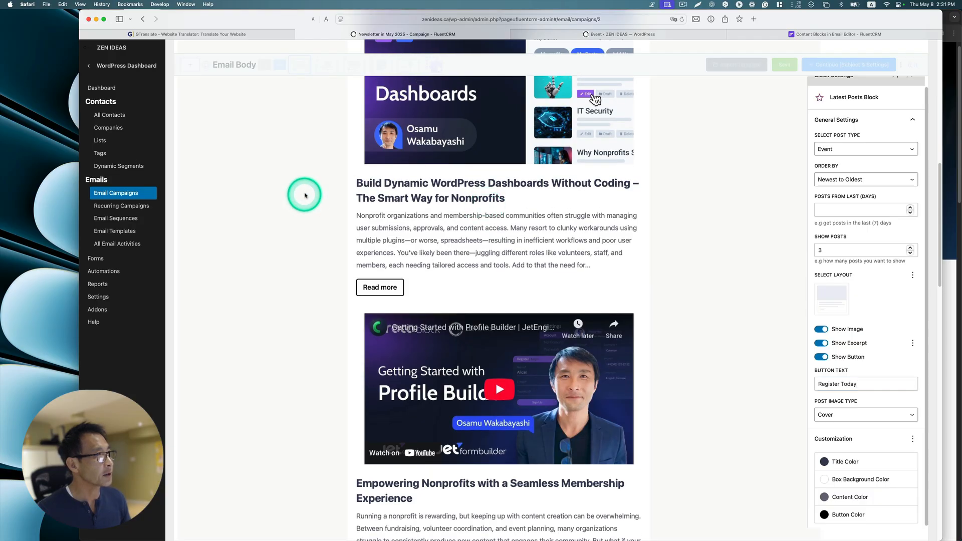
Insert a Heading block after the website posts block, directly above the events block
left_click(441, 225)
scroll(311, 180, "up", 15)
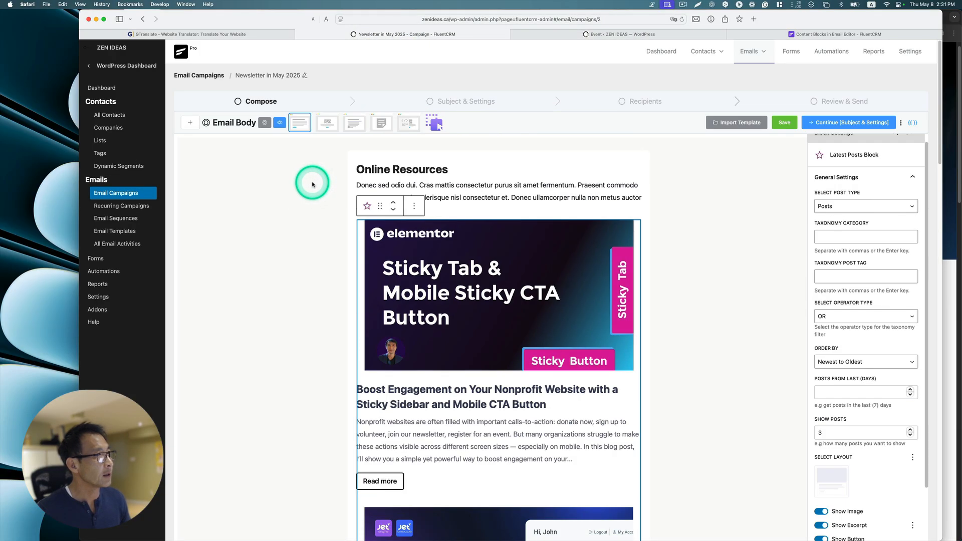
left_click(203, 131)
scroll(284, 231, "down", 3)
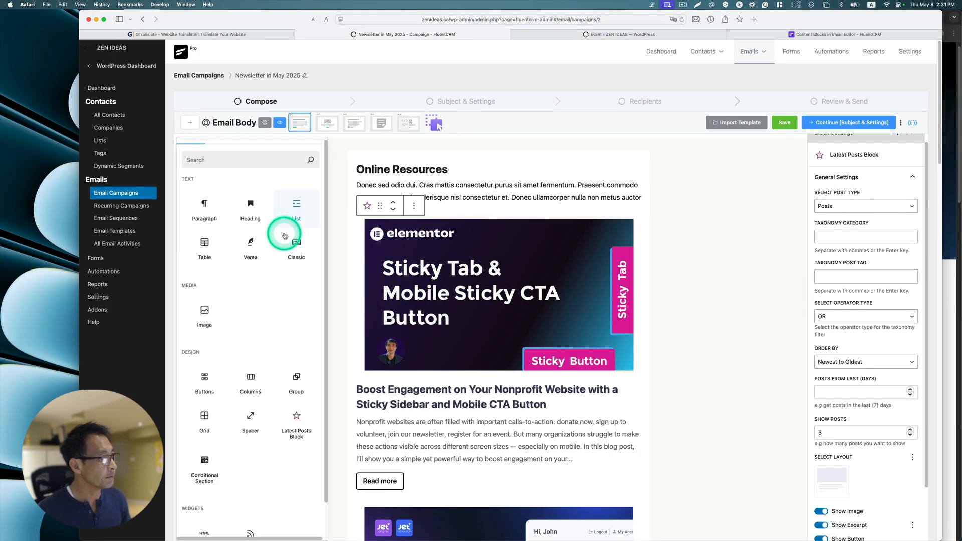
scroll(284, 233, "down", 2)
scroll(285, 235, "up", 3)
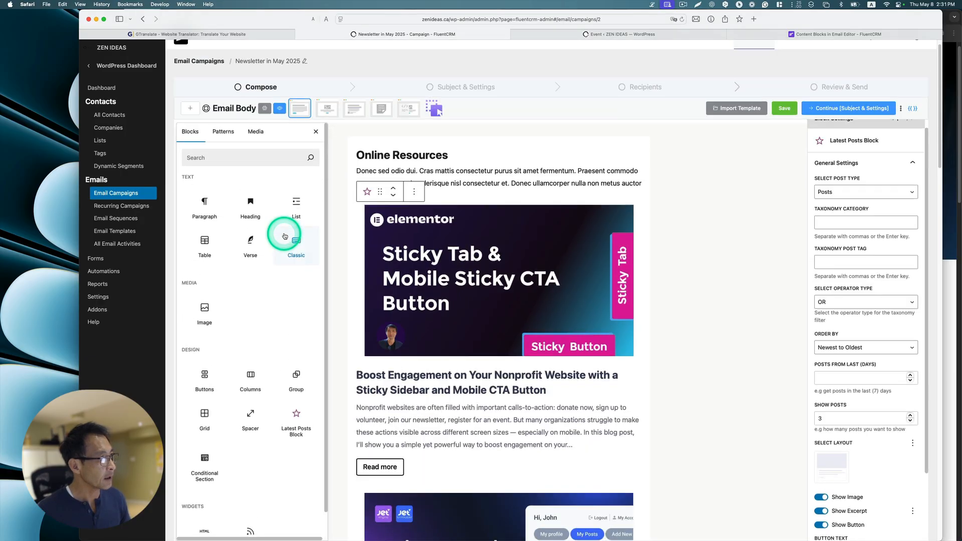
left_click(250, 199)
scroll(609, 154, "up", 8)
scroll(609, 155, "down", 5)
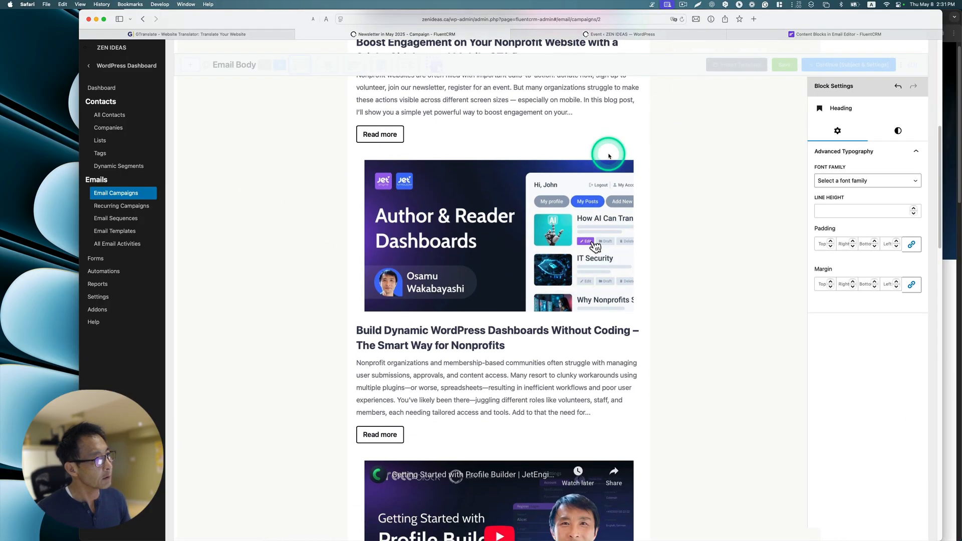
scroll(610, 154, "down", 6)
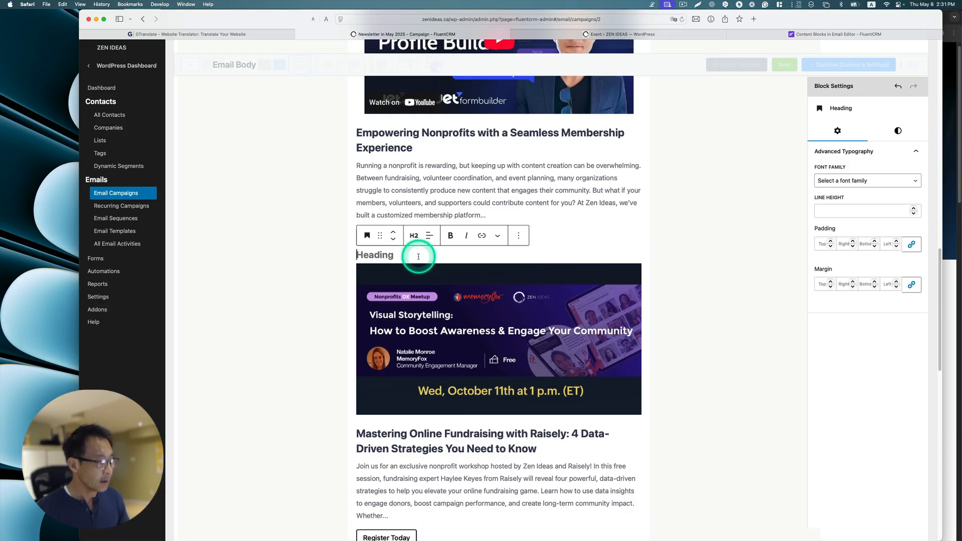
Enter "Upcoming Events in May, 2025" as the heading above the events
type("Upcoming Events in May, 202")
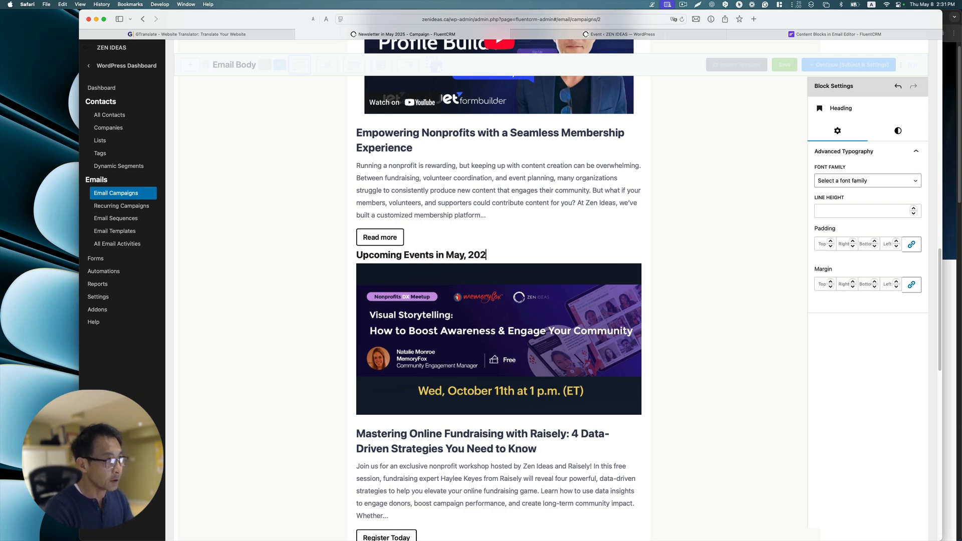
type("5")
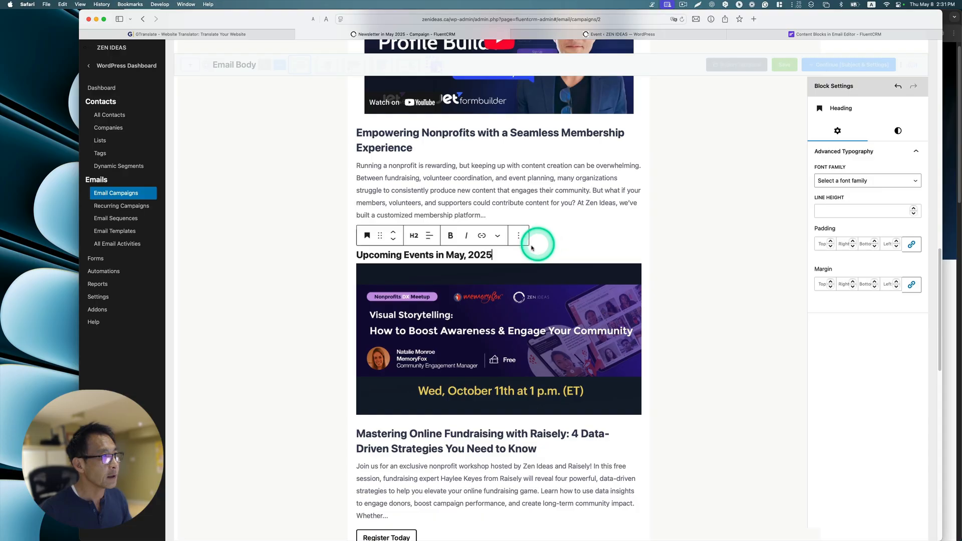
left_click(423, 235)
left_click(440, 258)
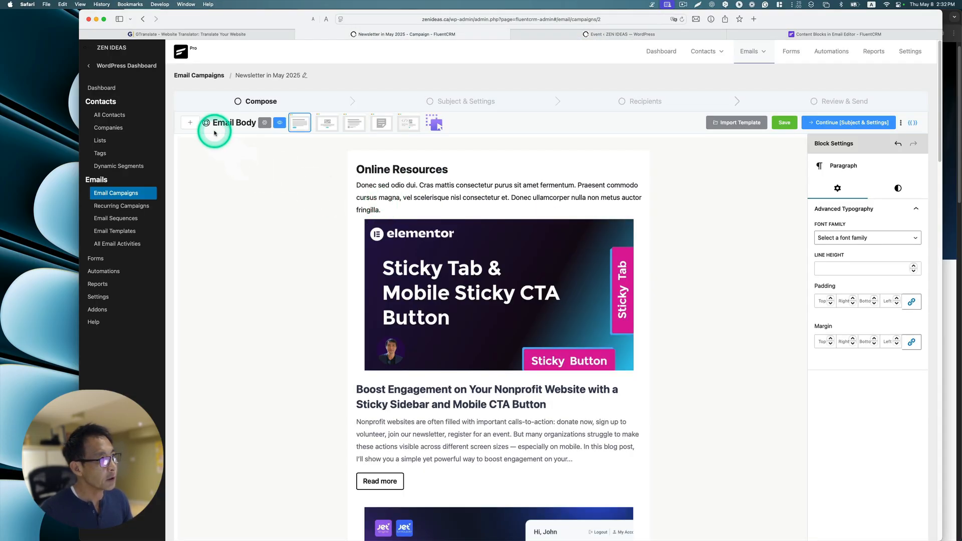
Insert a Paragraph block between the "Upcoming Events in May, 2025" heading and the events block
left_click(190, 123)
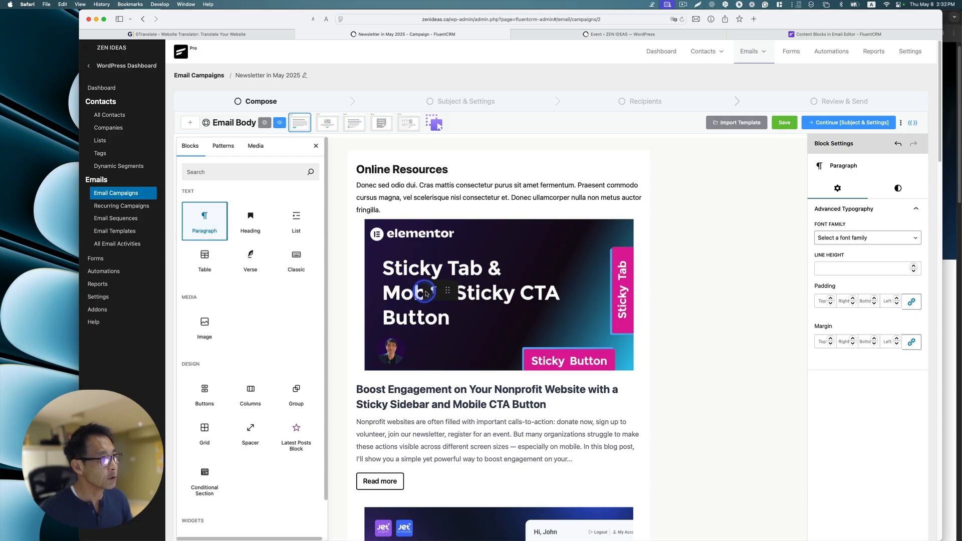
scroll(488, 406, "down", 10)
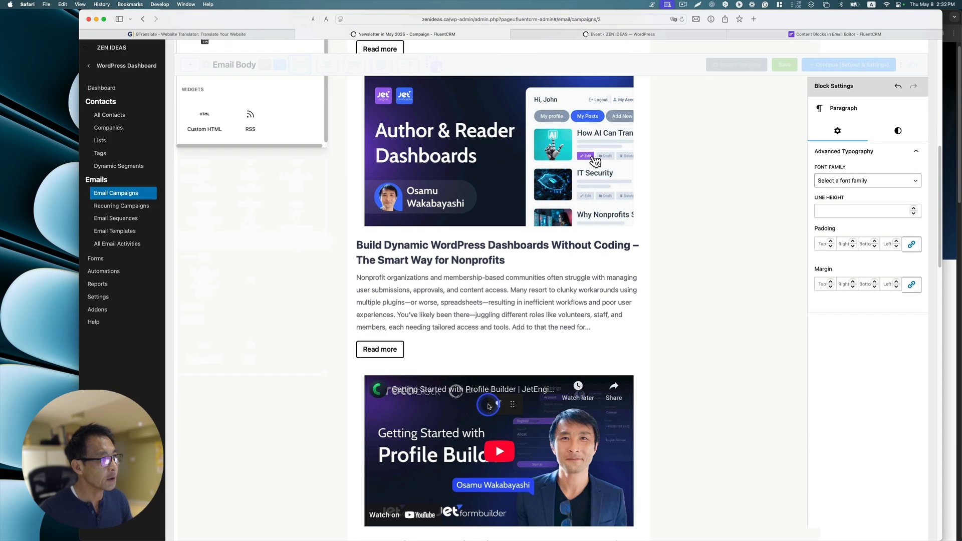
scroll(488, 406, "down", 5)
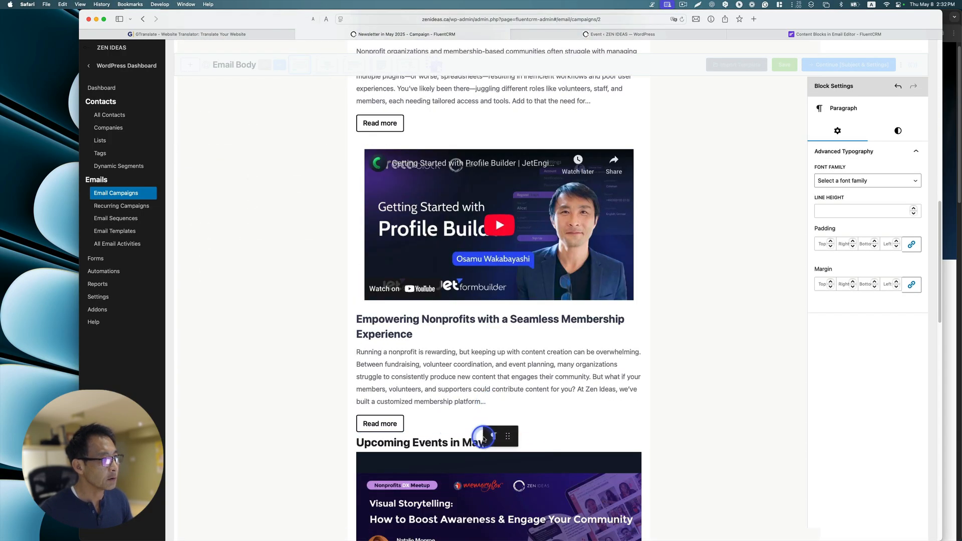
left_click_drag(483, 451, 484, 450)
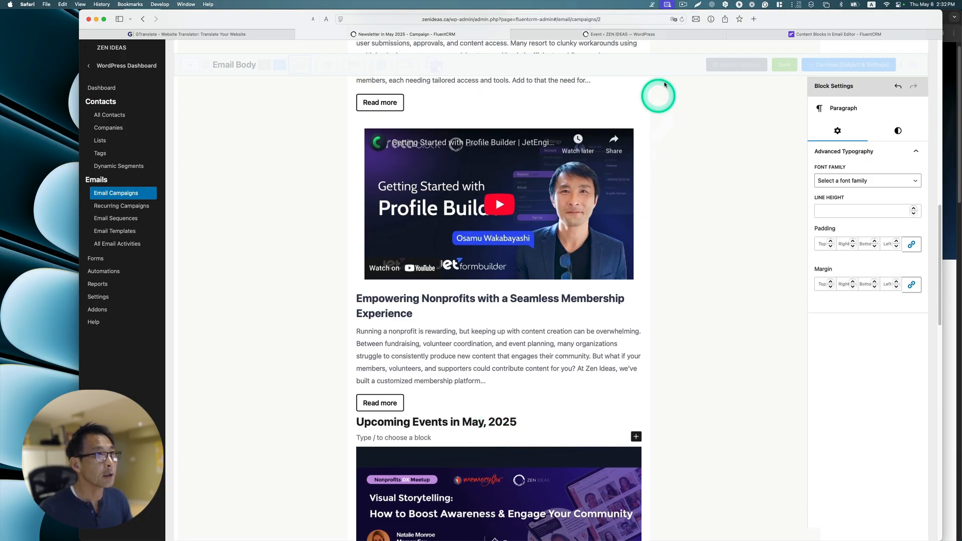
Copy one generated paragraph of placeholder text into the new block under the events heading, and add an empty paragraph after it
left_click(650, 6)
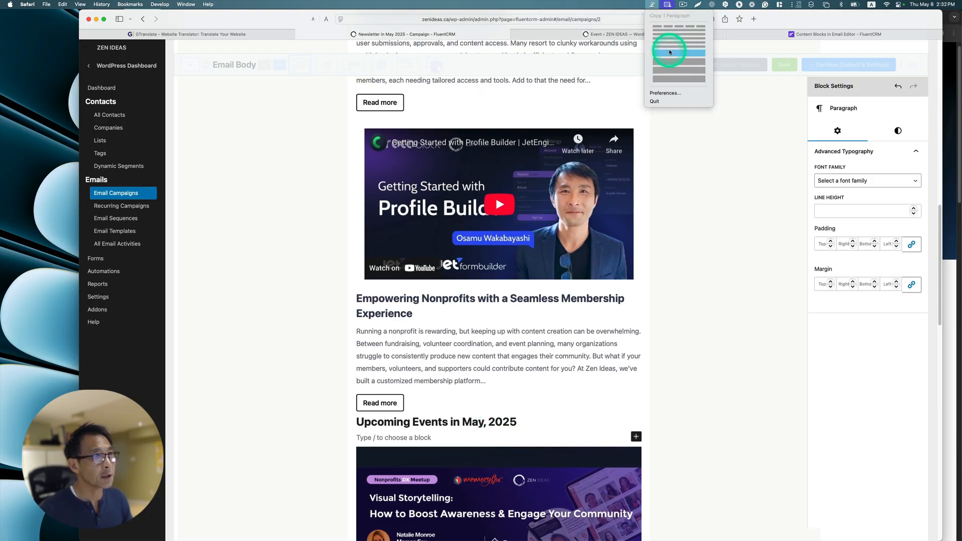
left_click(669, 51)
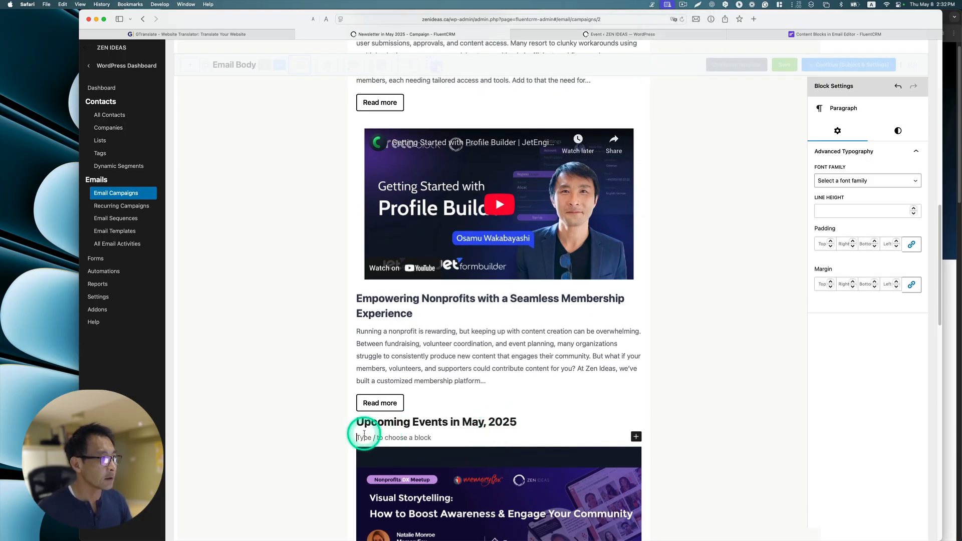
key("super+v")
scroll(451, 431, "down", 3)
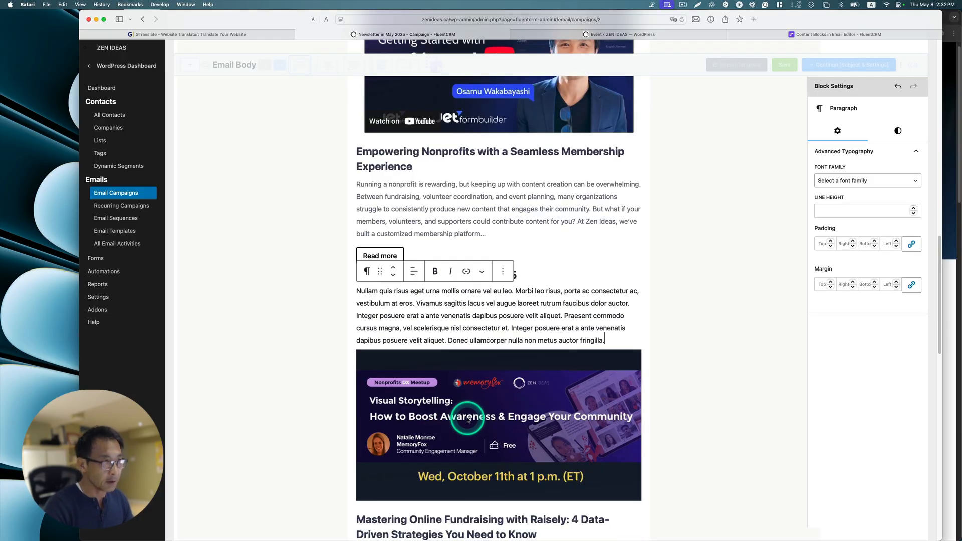
key("Return")
scroll(464, 401, "down", 3)
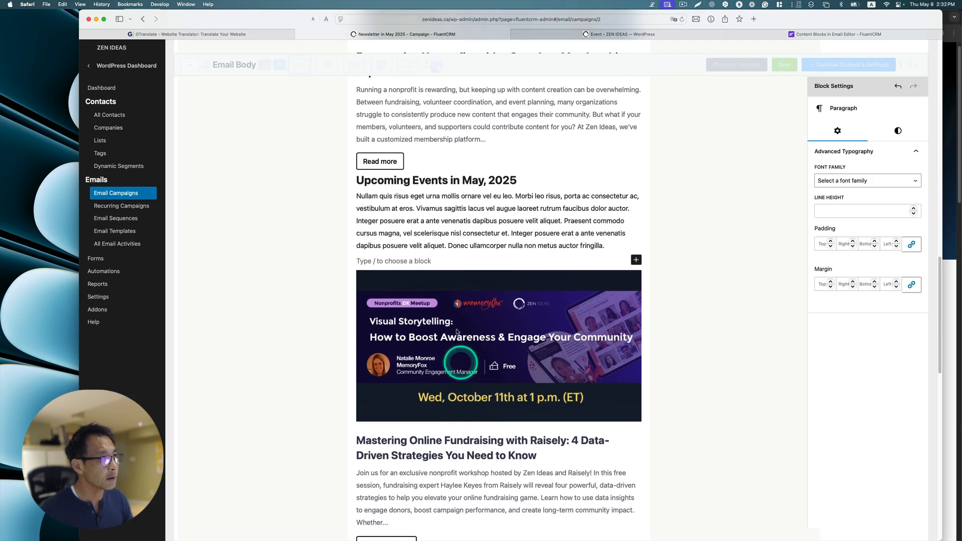
Insert a Spacer block between the website posts block and the "Upcoming Events in May, 2025" heading, and adjust its height
scroll(416, 186, "up", 2)
scroll(326, 215, "up", 7)
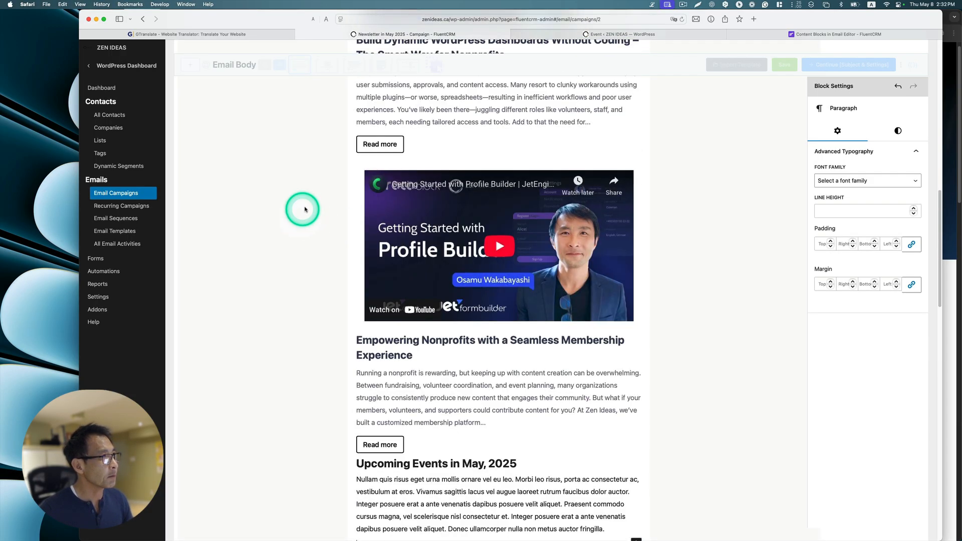
scroll(303, 200, "up", 5)
left_click(190, 122)
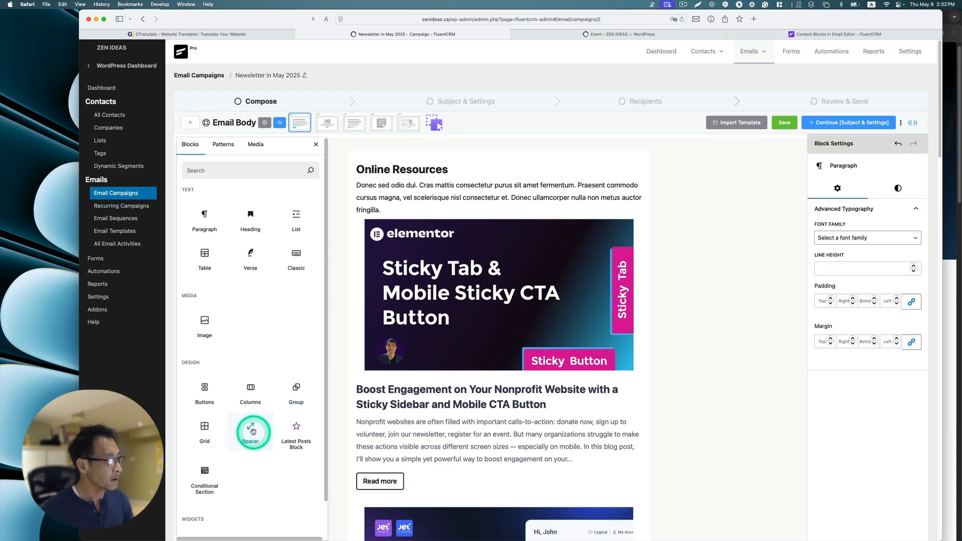
left_click_drag(258, 430, 423, 482)
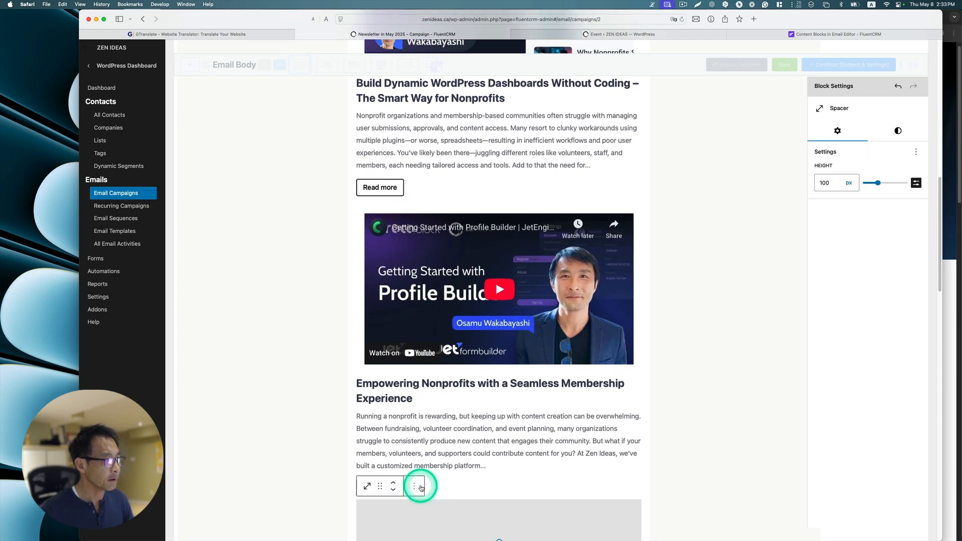
scroll(424, 482, "down", 5)
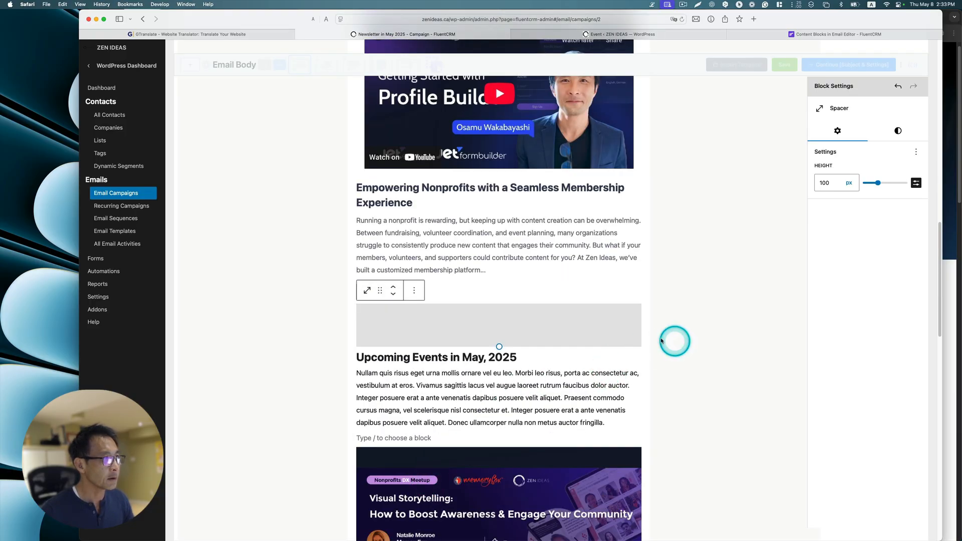
mouse_move(499, 346)
left_mouse_down()
mouse_move(495, 337)
mouse_move(493, 345)
left_mouse_up()
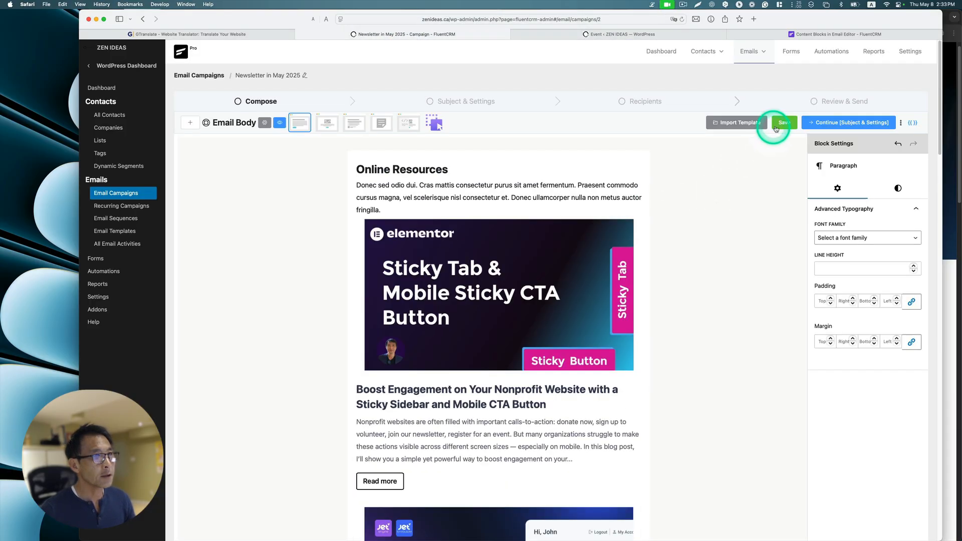
Save the email body and set the campaign's email subject to "Newsletter in May, 2025"
left_click(775, 125)
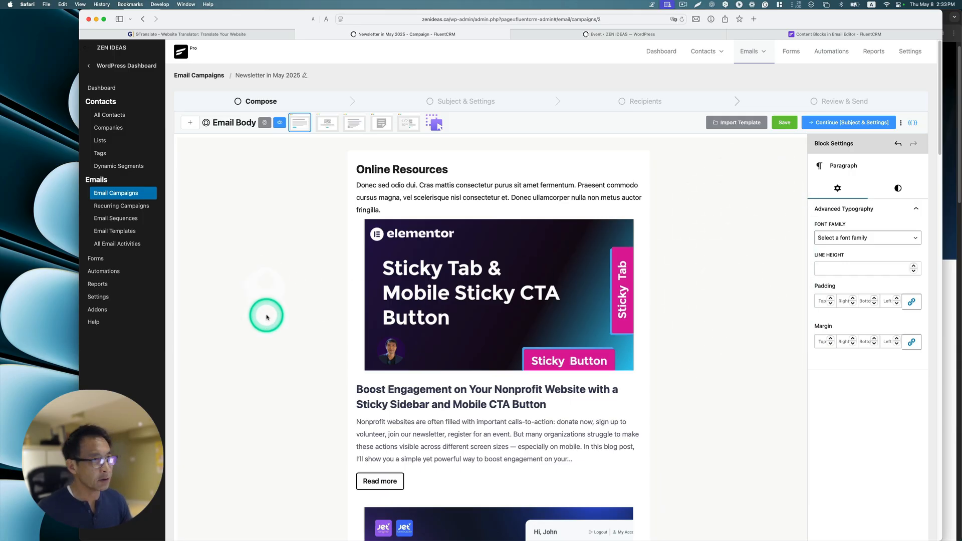
left_click(823, 123)
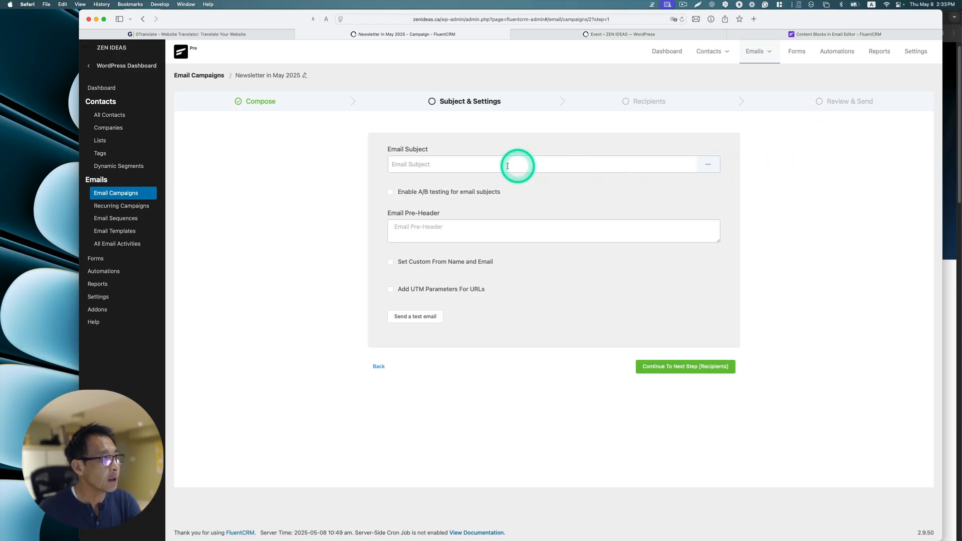
left_click(483, 164)
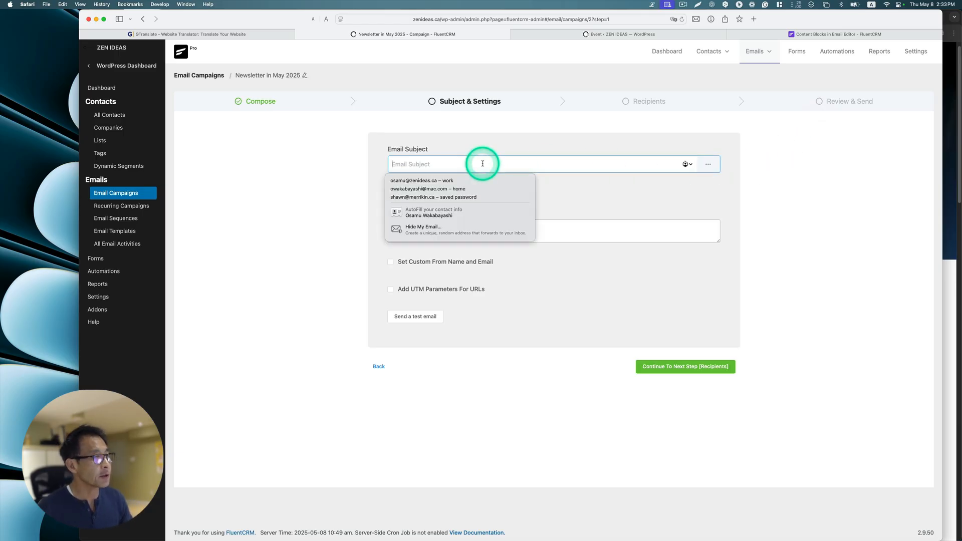
type("N")
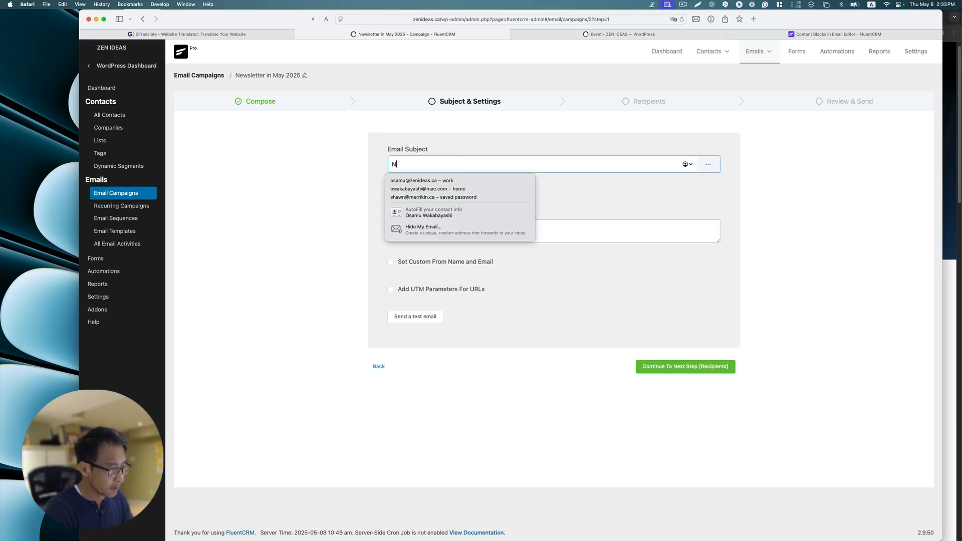
type("ewsletter in May, 2025")
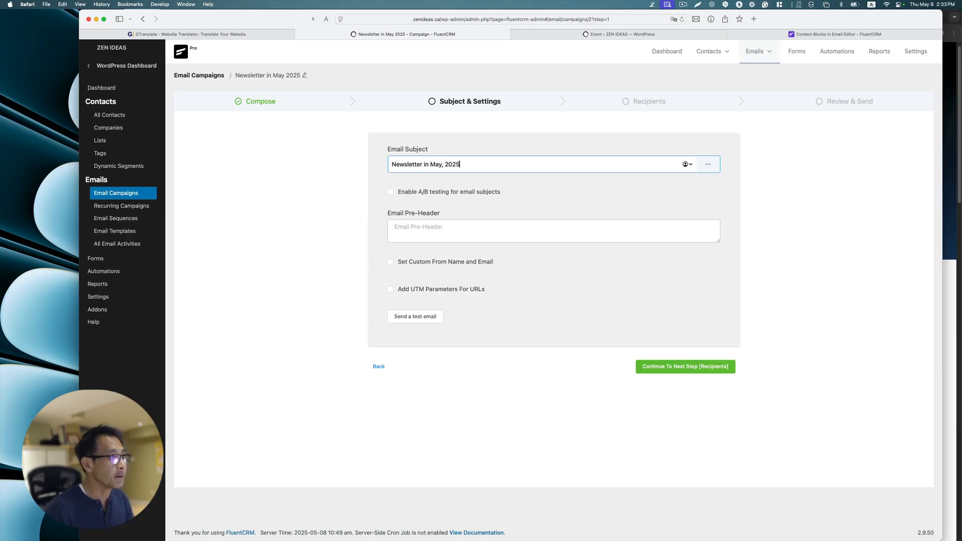
Enable the custom From name and email option, leave its fields and the pre-header empty, and continue to the recipients
left_click(436, 229)
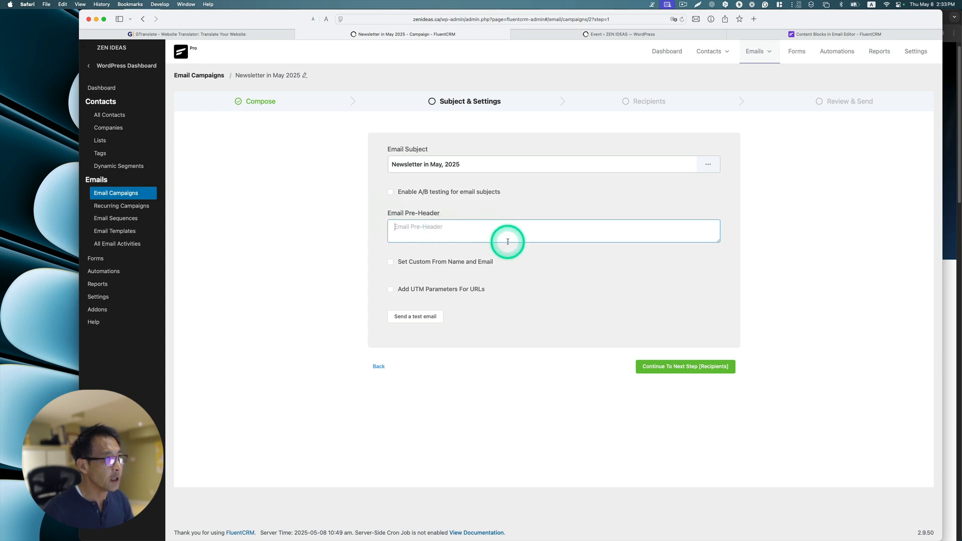
left_click(451, 266)
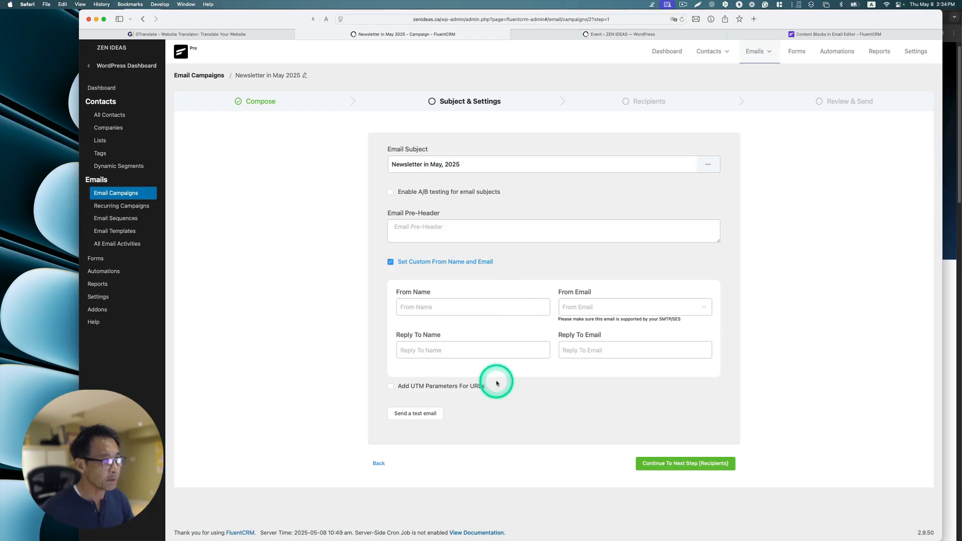
left_click(649, 466)
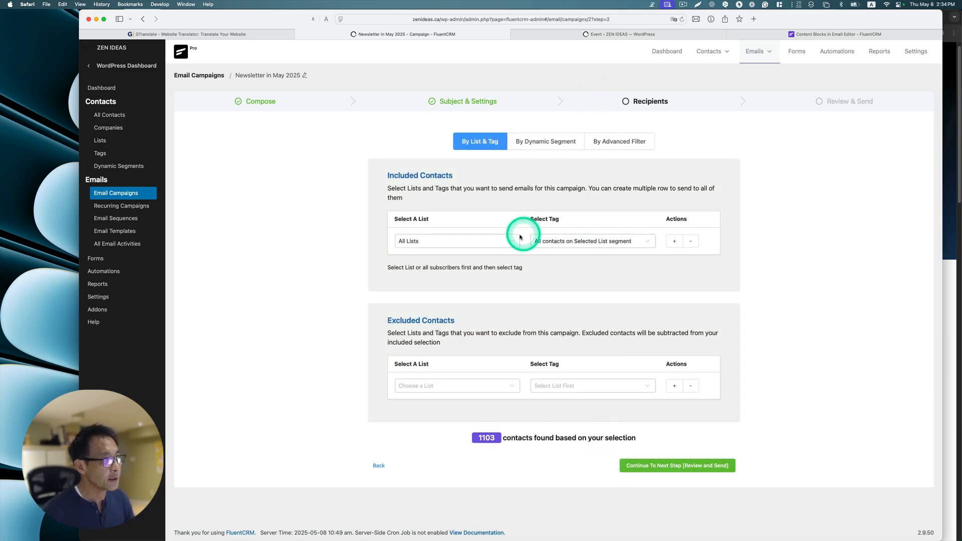
Set the included contacts list to Test, keeping all contacts on that list, and continue to the review
left_click(504, 242)
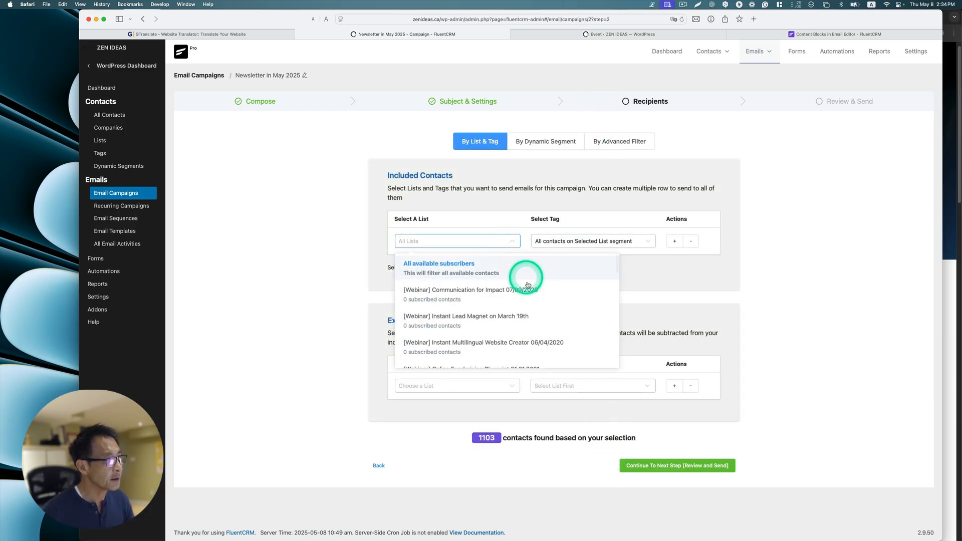
scroll(530, 279, "down", 5)
scroll(530, 286, "down", 5)
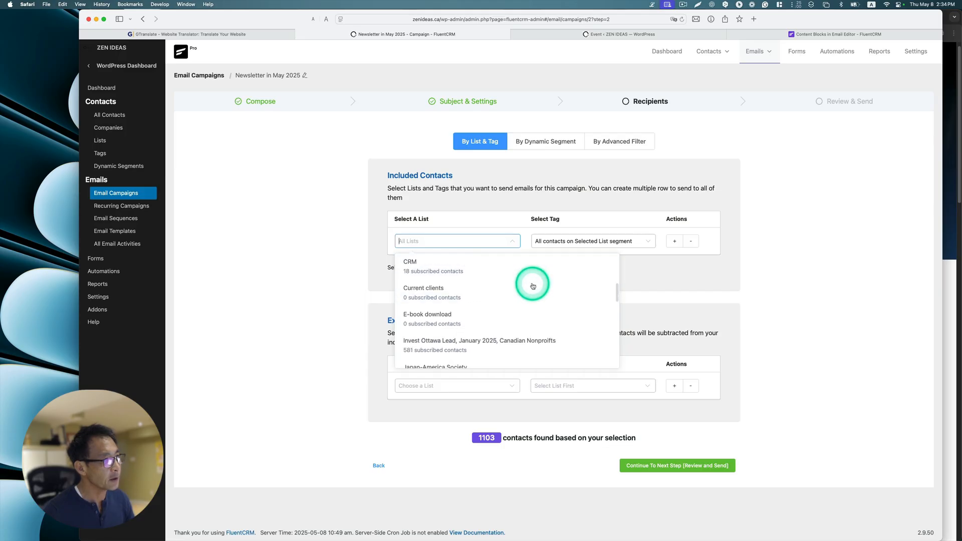
scroll(534, 286, "down", 3)
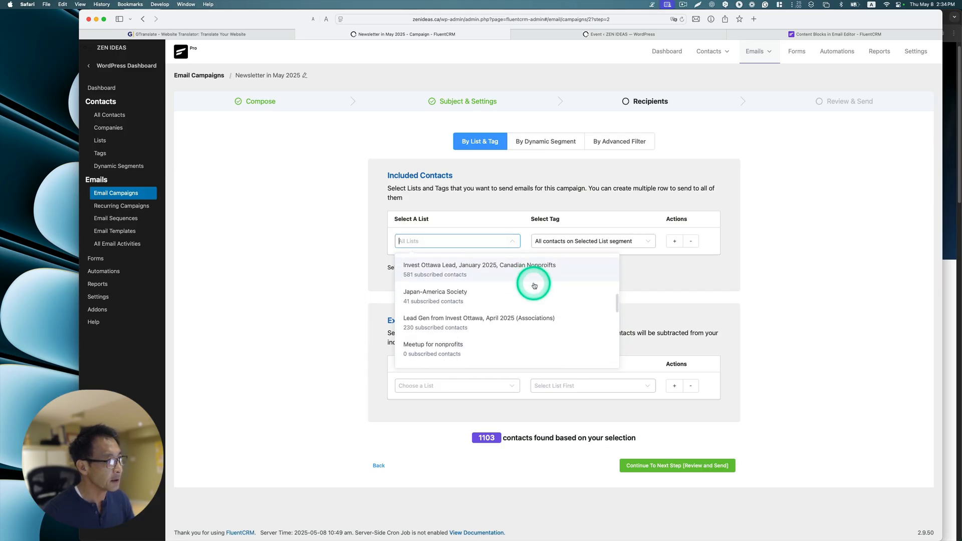
scroll(535, 286, "down", 3)
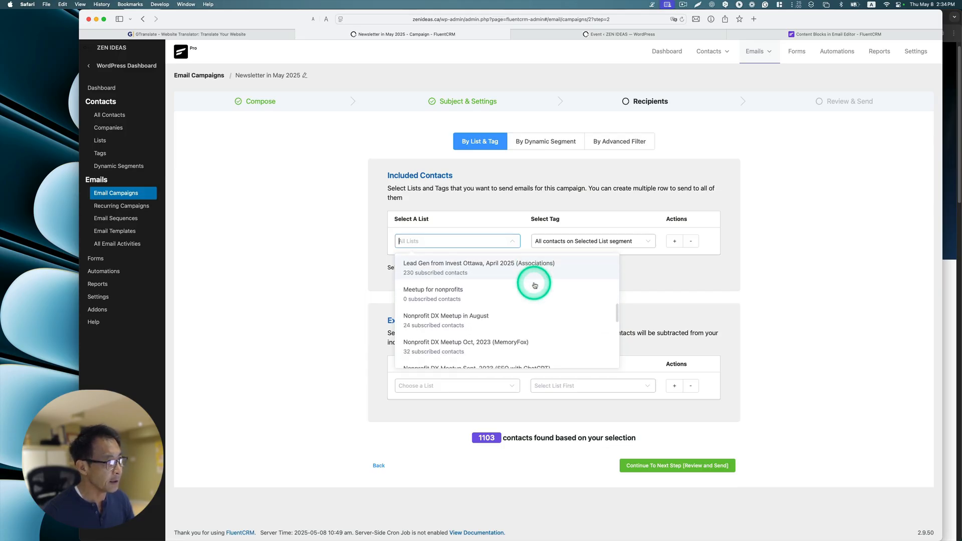
scroll(535, 285, "down", 3)
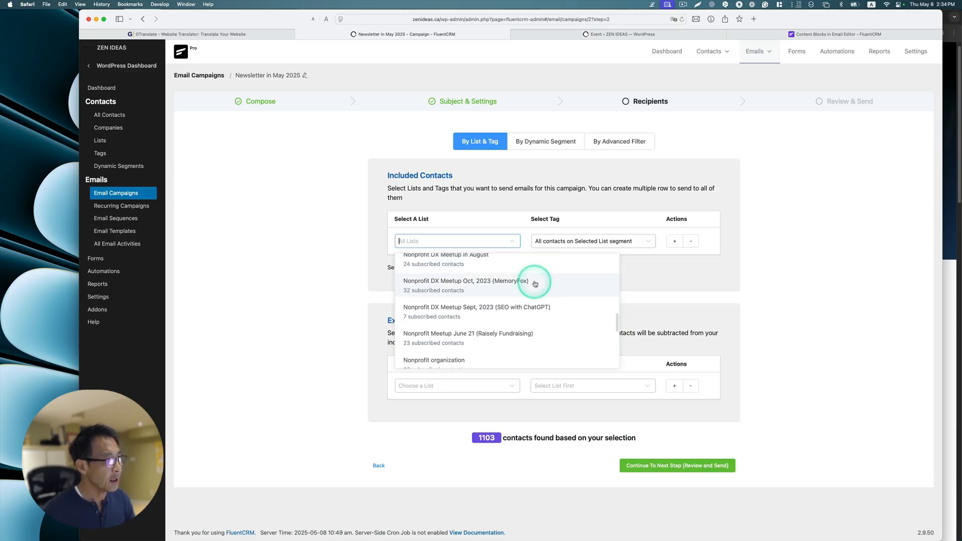
scroll(535, 281, "down", 3)
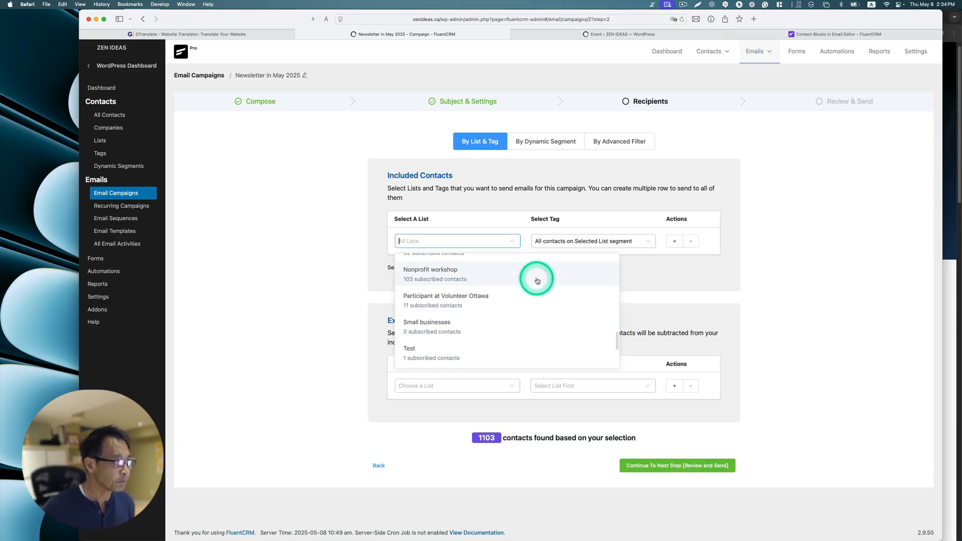
left_click(416, 355)
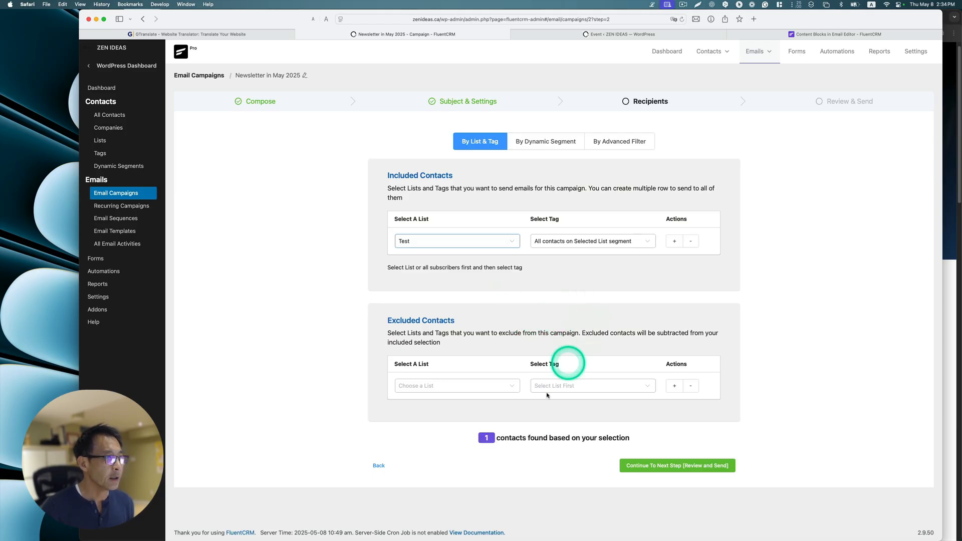
left_click(672, 466)
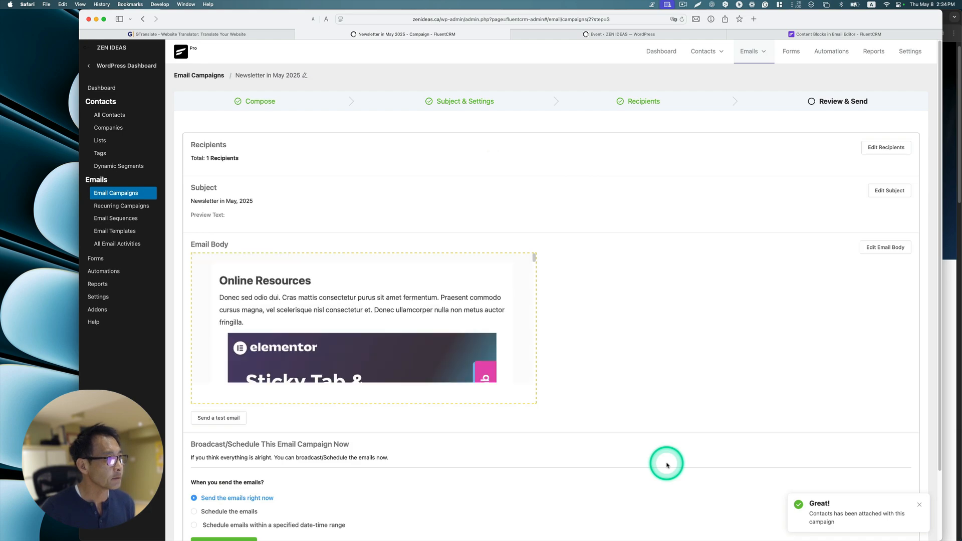
Review the email body preview, and send the campaign right now, confirming the send
scroll(462, 350, "down", 4)
scroll(462, 349, "down", 10)
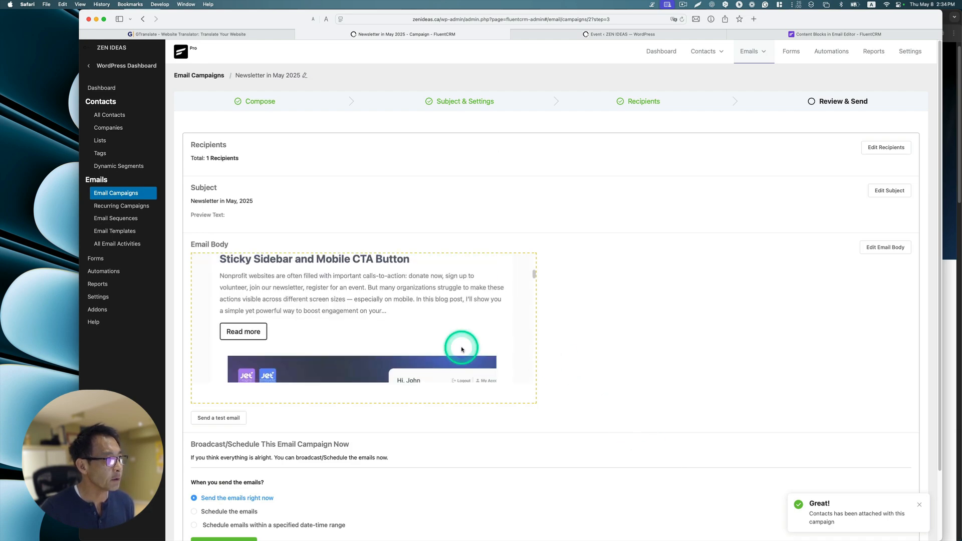
scroll(464, 351, "down", 5)
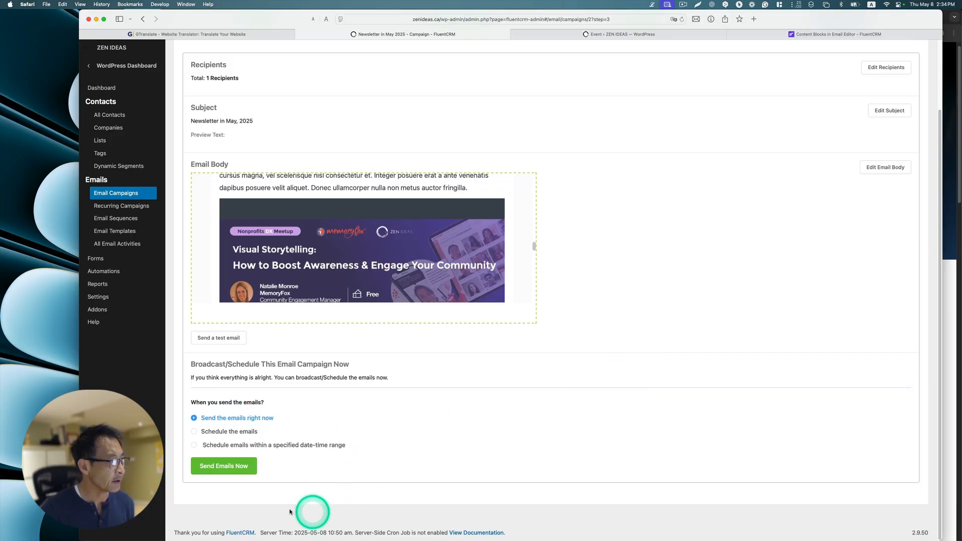
left_click(234, 470)
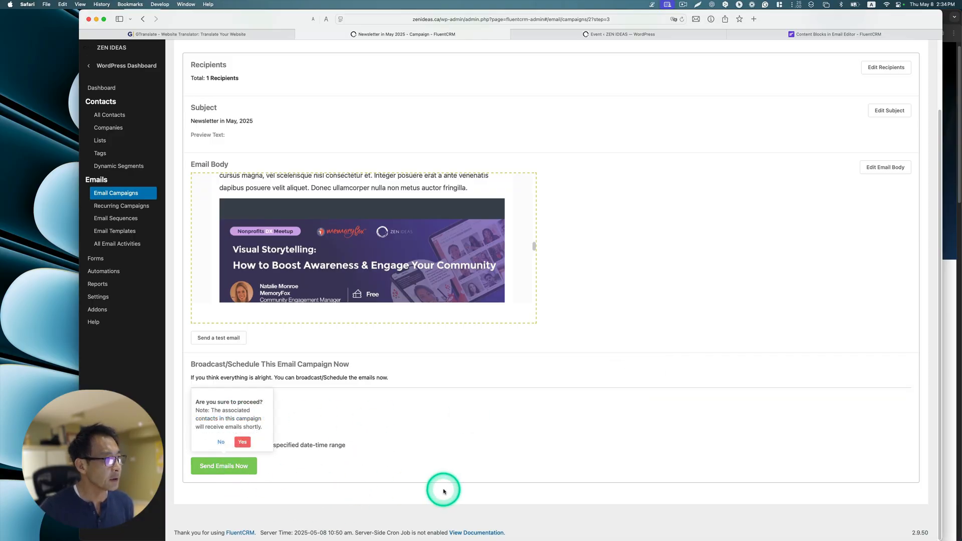
left_click(243, 442)
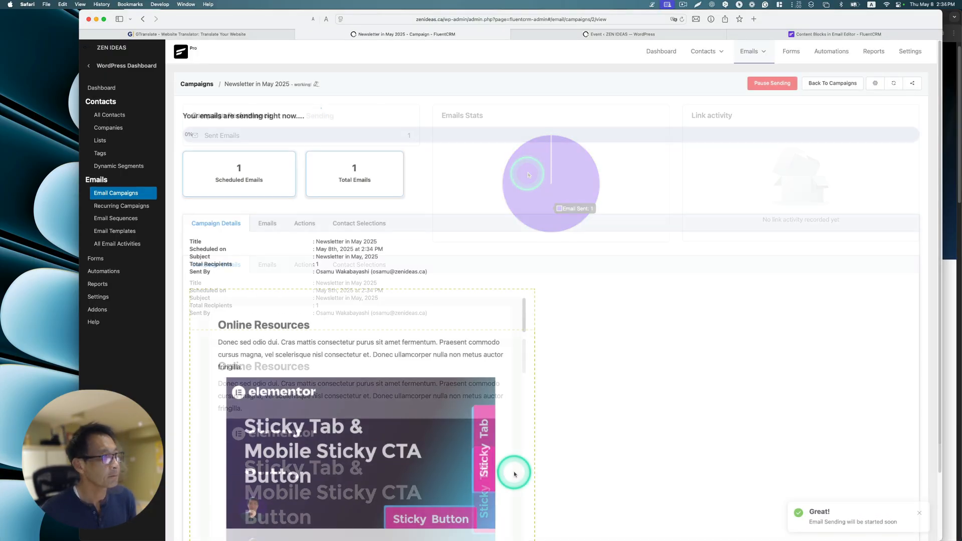
Switch to Chrome, open the received "Newsletter in May, 2025" email in the Gmail inbox, and mark it as safe
mouse_move(263, 527)
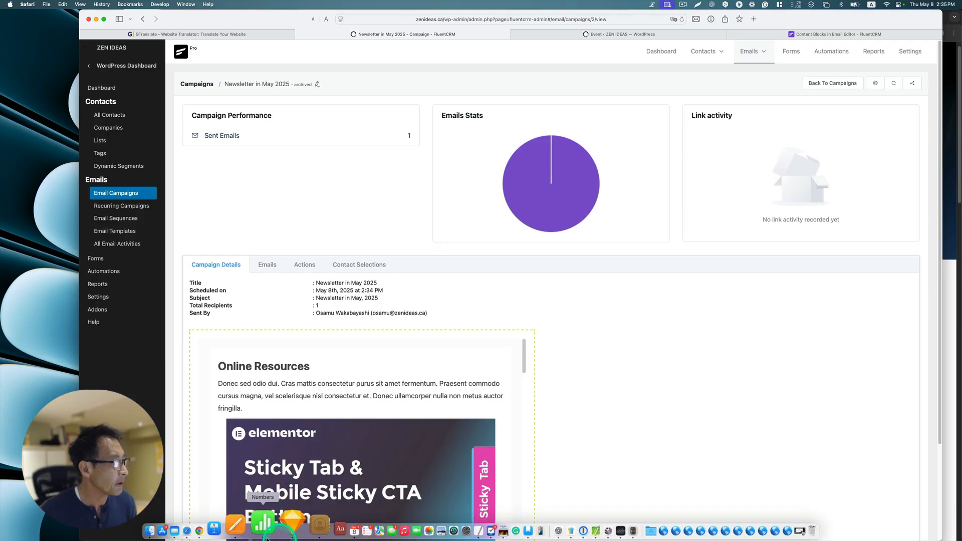
left_click(261, 526)
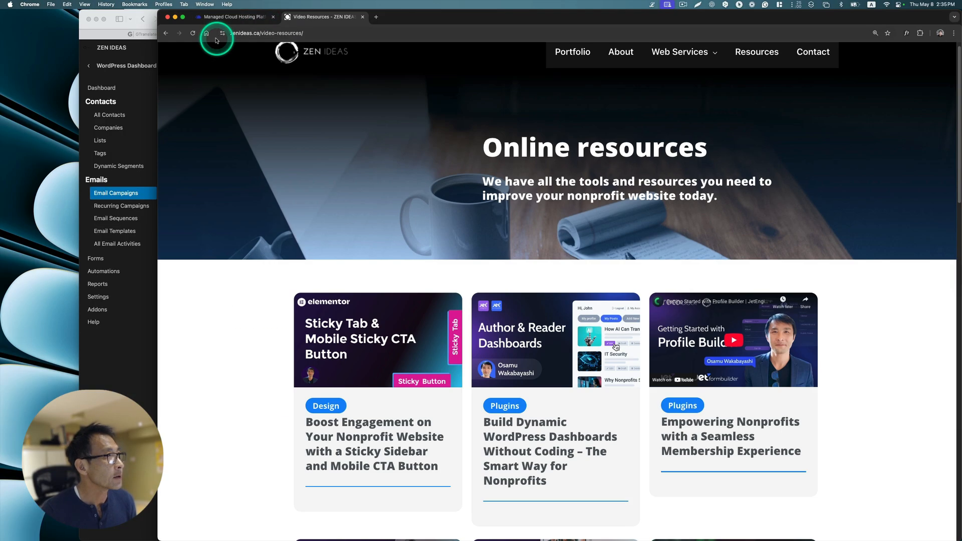
left_click(206, 34)
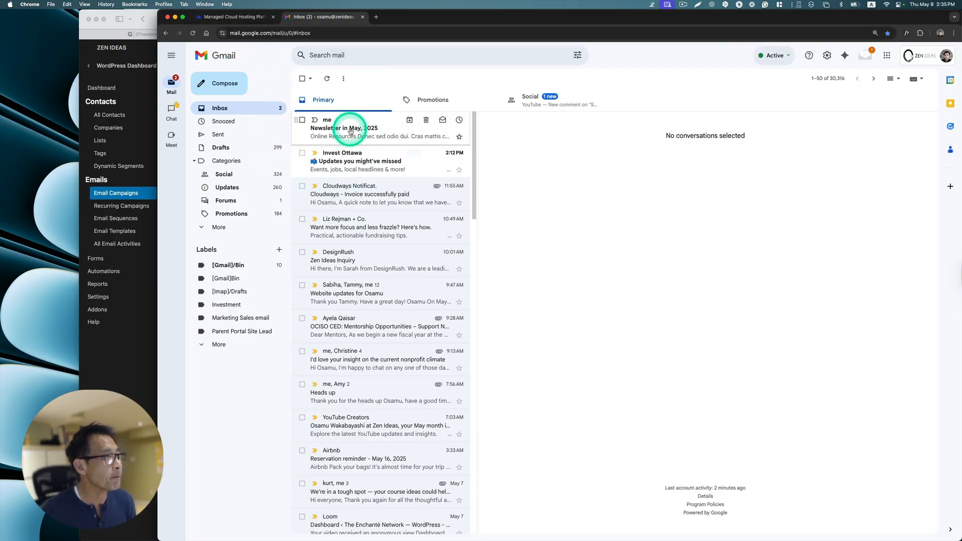
left_click(350, 132)
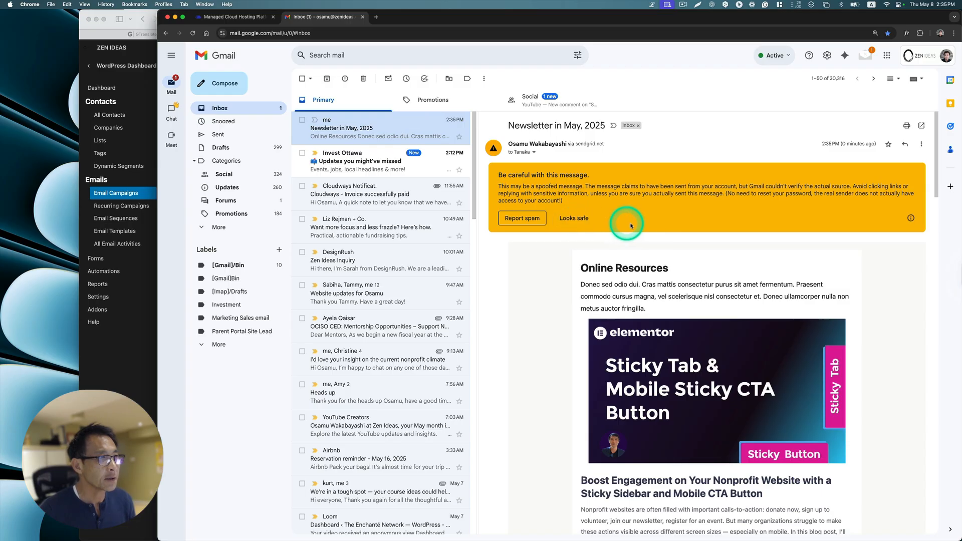
left_click(588, 216)
Examine the Online Resources posts and the Upcoming Events in May, 2025 section in the received newsletter
scroll(635, 212, "down", 5)
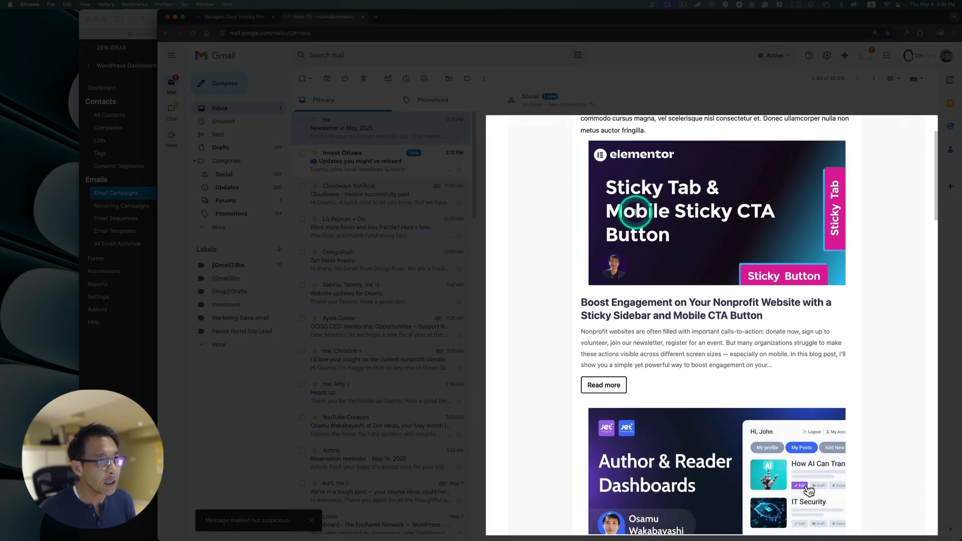
scroll(635, 212, "down", 6)
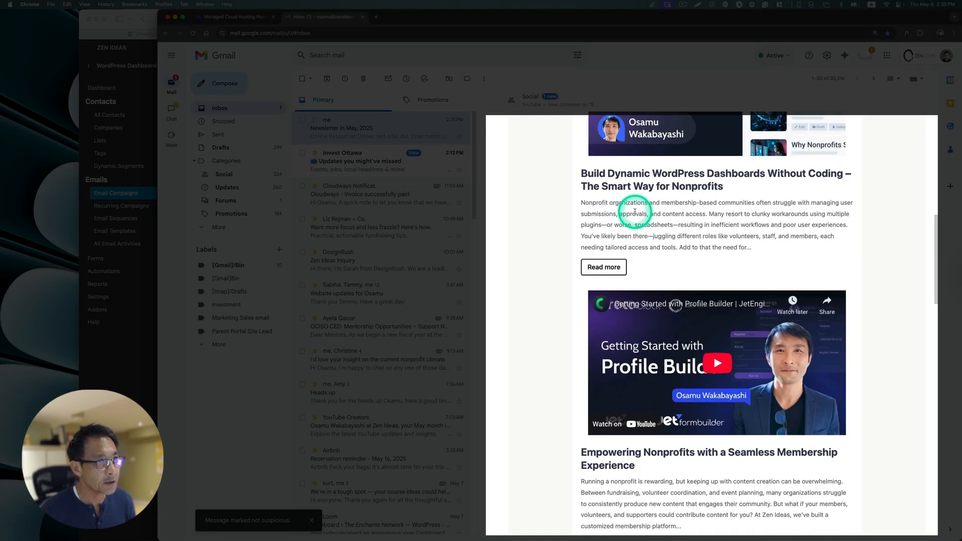
scroll(635, 211, "down", 8)
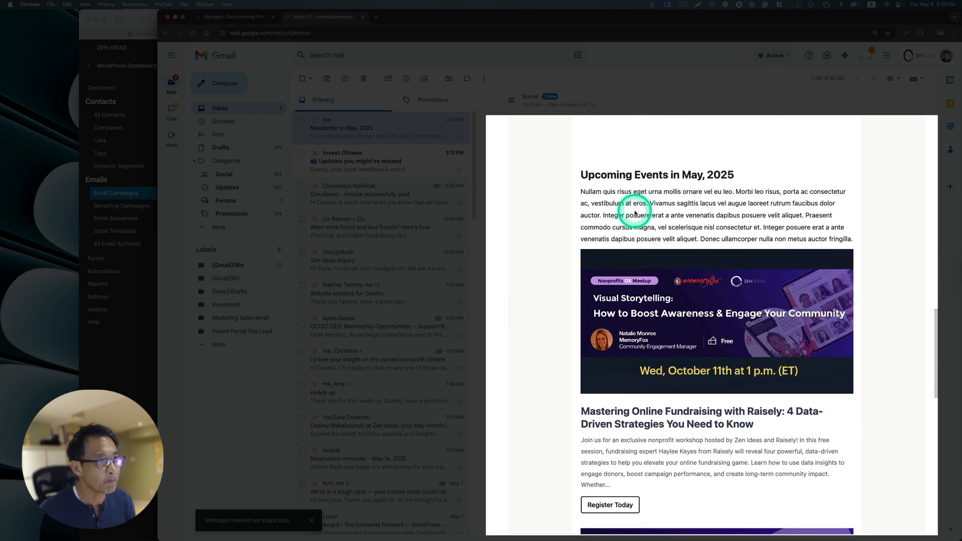
scroll(635, 211, "up", 10)
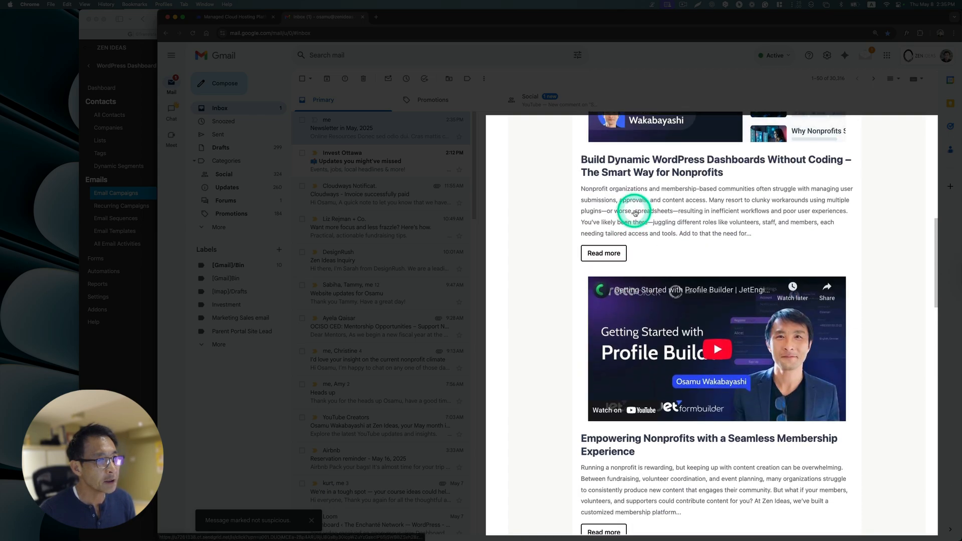
scroll(634, 212, "up", 4)
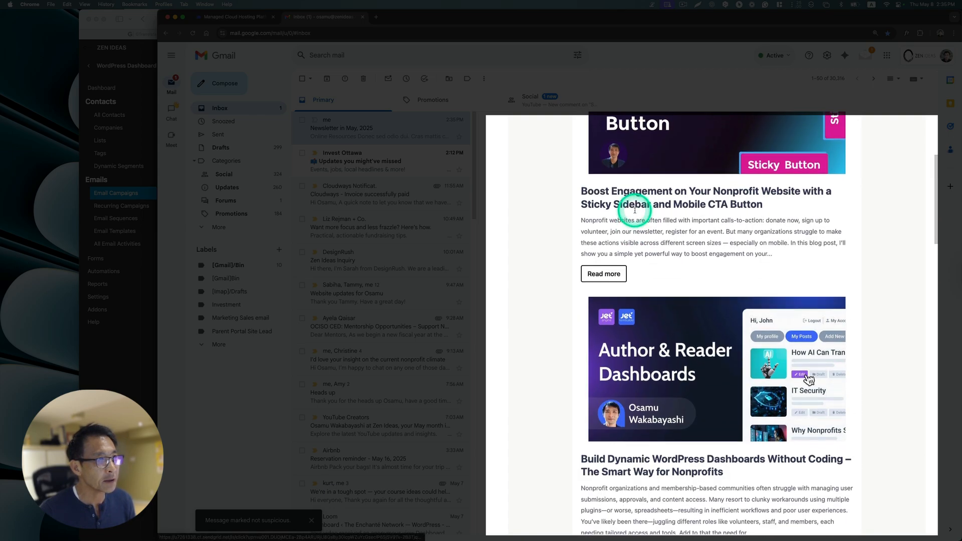
Follow the Read more link of the sticky sidebar and mobile CTA button post and look through the article on the website
left_click(603, 291)
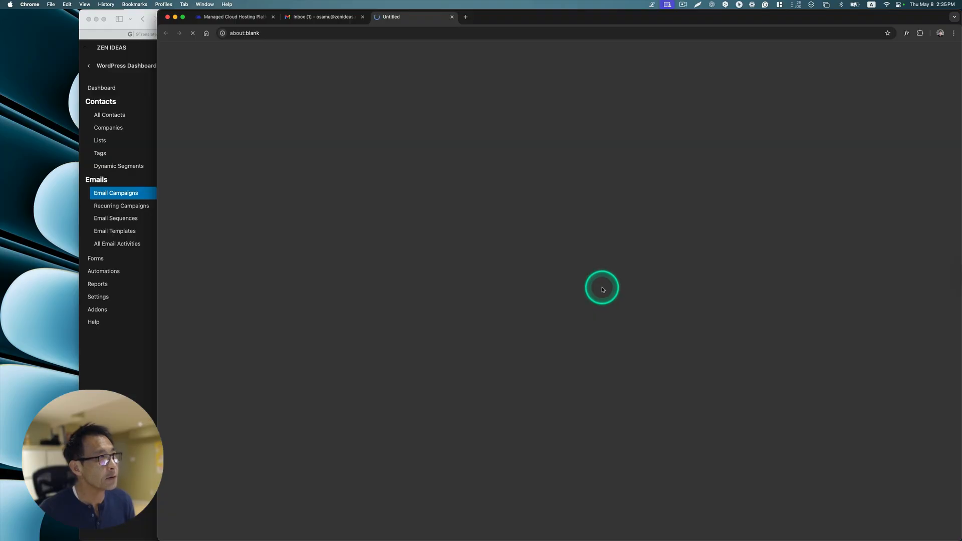
scroll(414, 294, "down", 9)
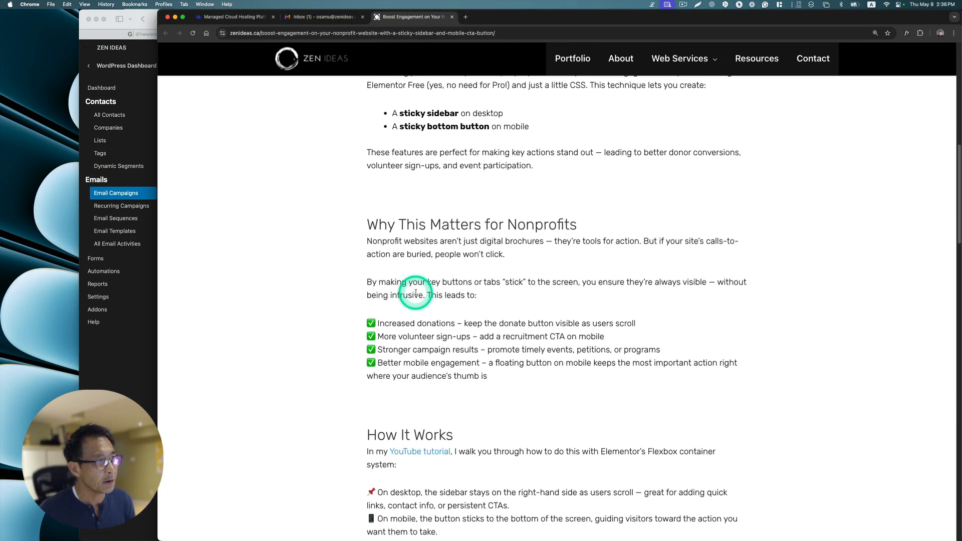
scroll(416, 293, "down", 3)
scroll(419, 294, "up", 5)
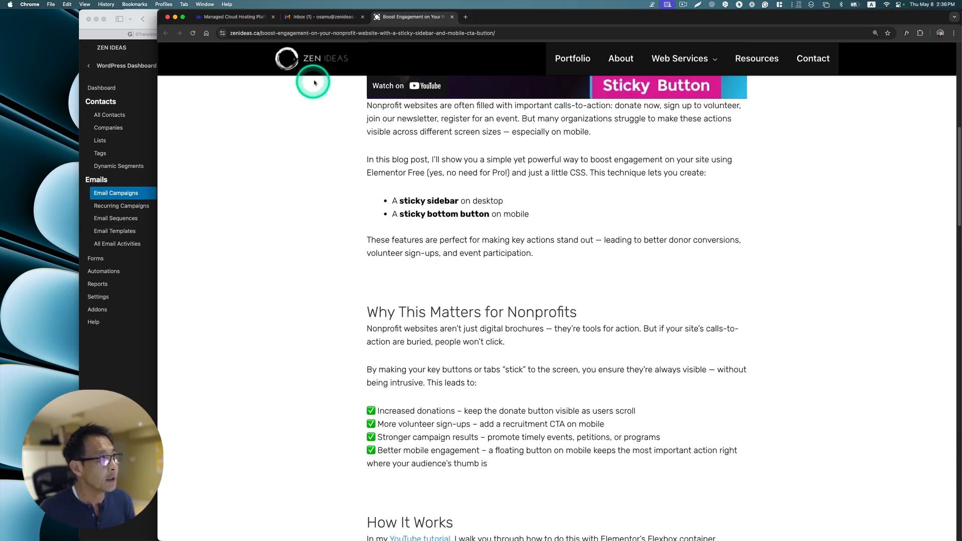
Return to the newsletter email and follow the Register Today link of the Raisely fundraising event to examine its details and registration form
left_click(320, 20)
scroll(576, 341, "down", 10)
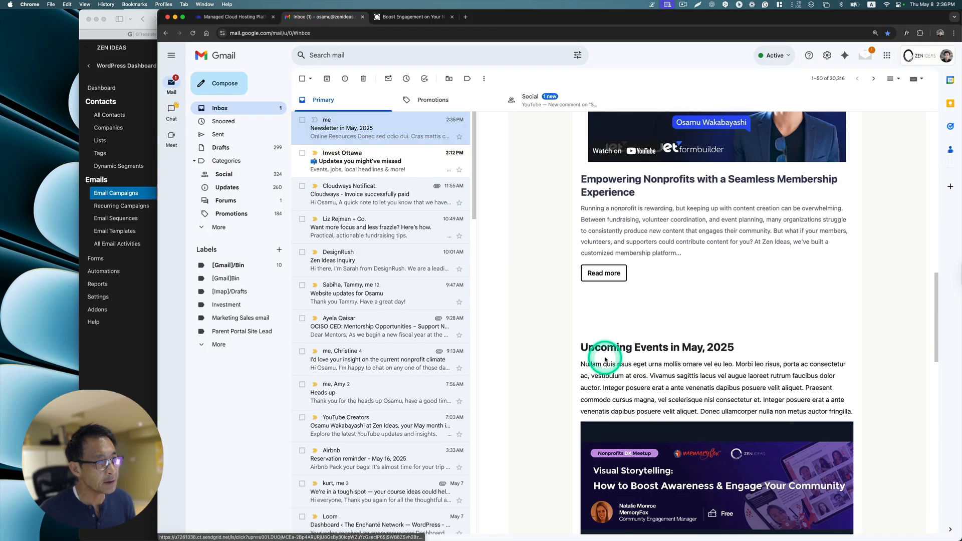
scroll(605, 359, "down", 5)
left_click(613, 397)
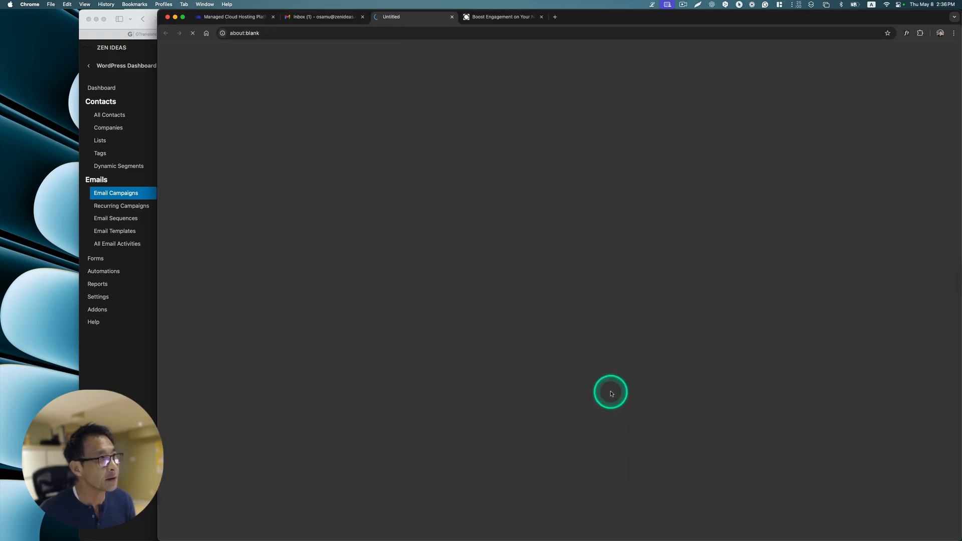
scroll(640, 379, "down", 8)
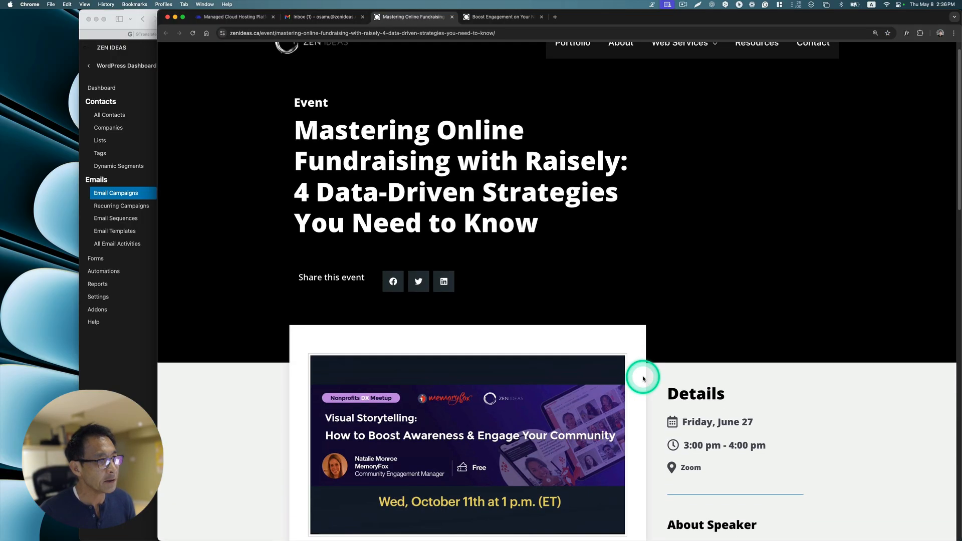
scroll(643, 378, "down", 1)
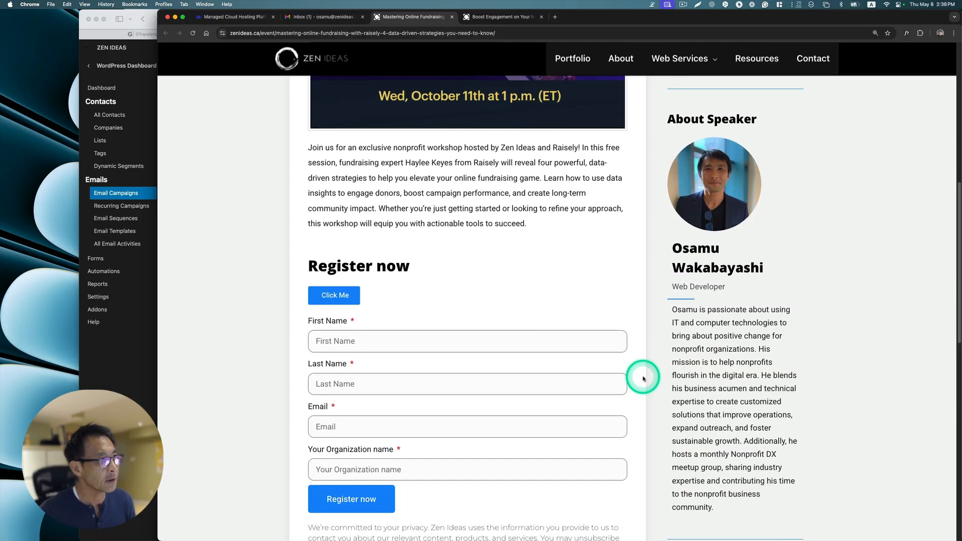
scroll(642, 378, "up", 2)
scroll(643, 378, "down", 2)
scroll(642, 378, "up", 8)
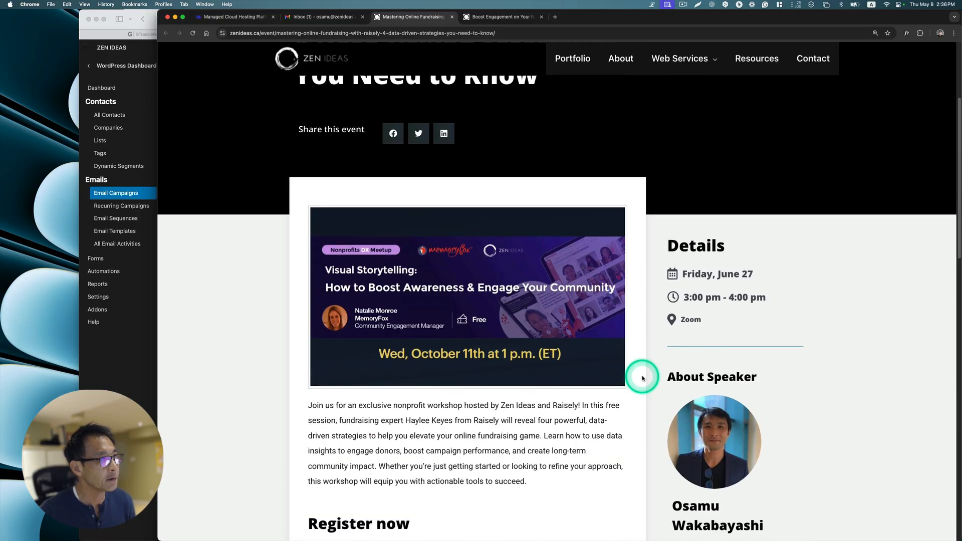